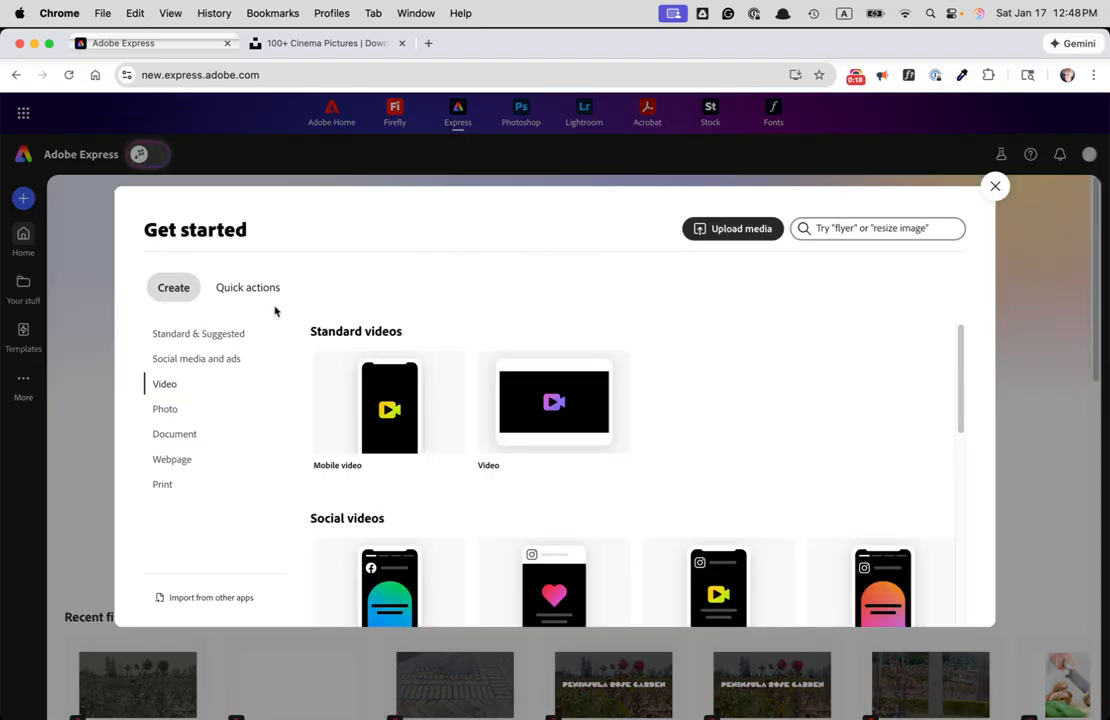
- Create a new blank 16:9 Landscape design from the standard sizes
click(178, 334)
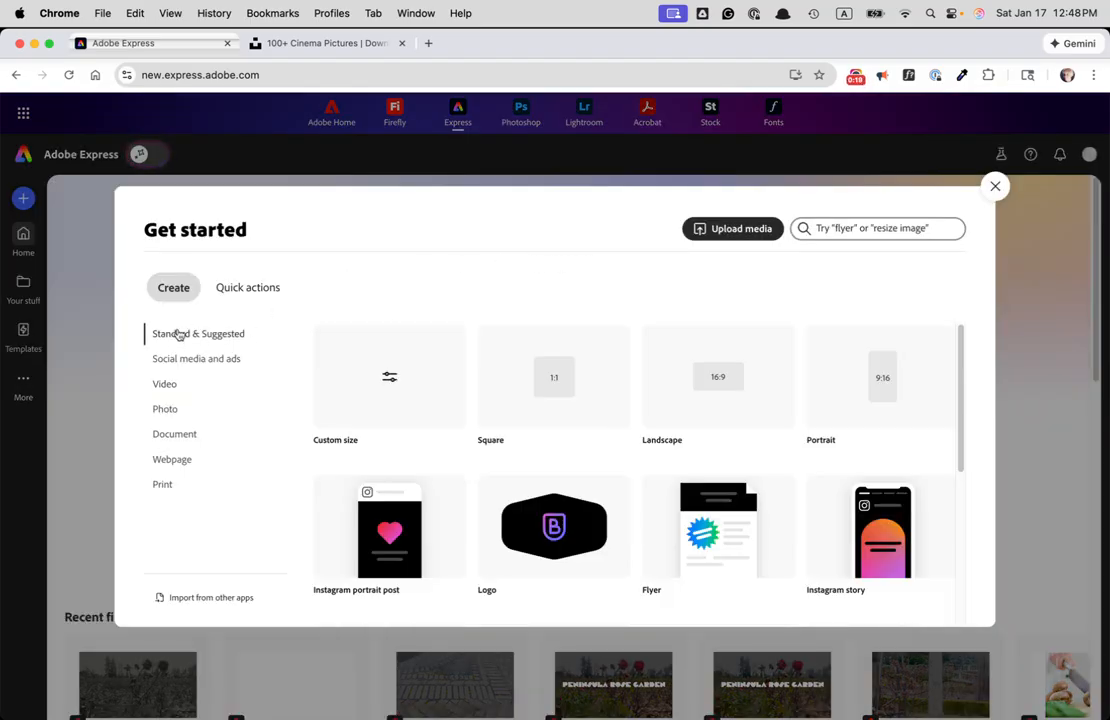
click(680, 387)
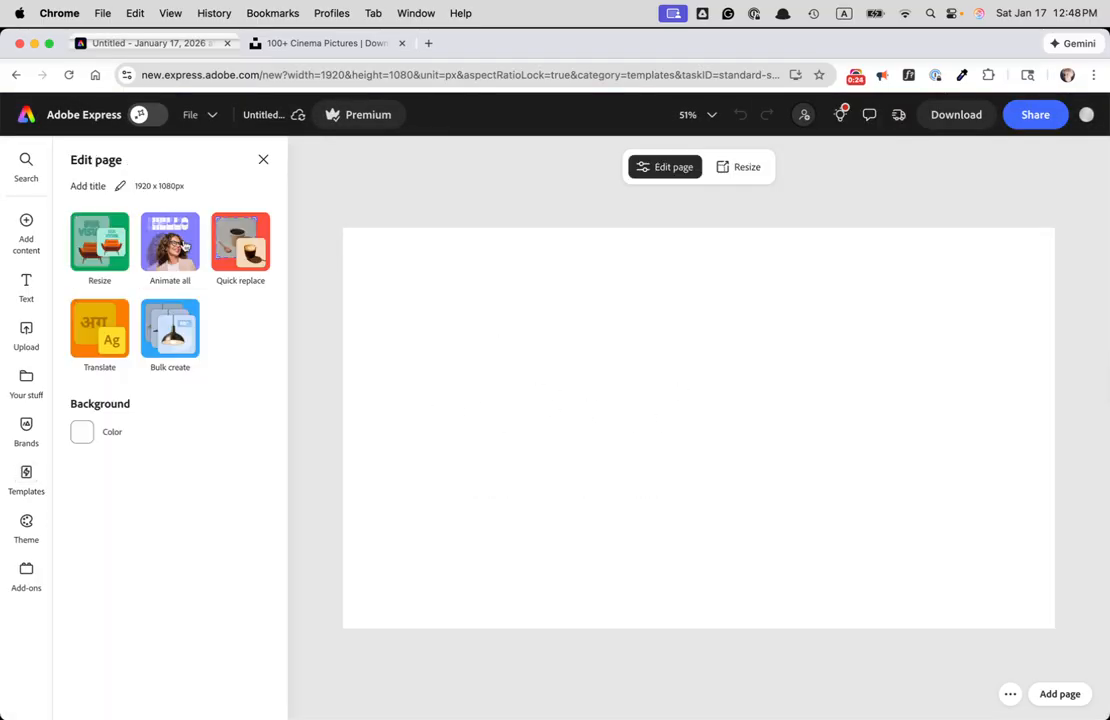
mouse_move(33, 232)
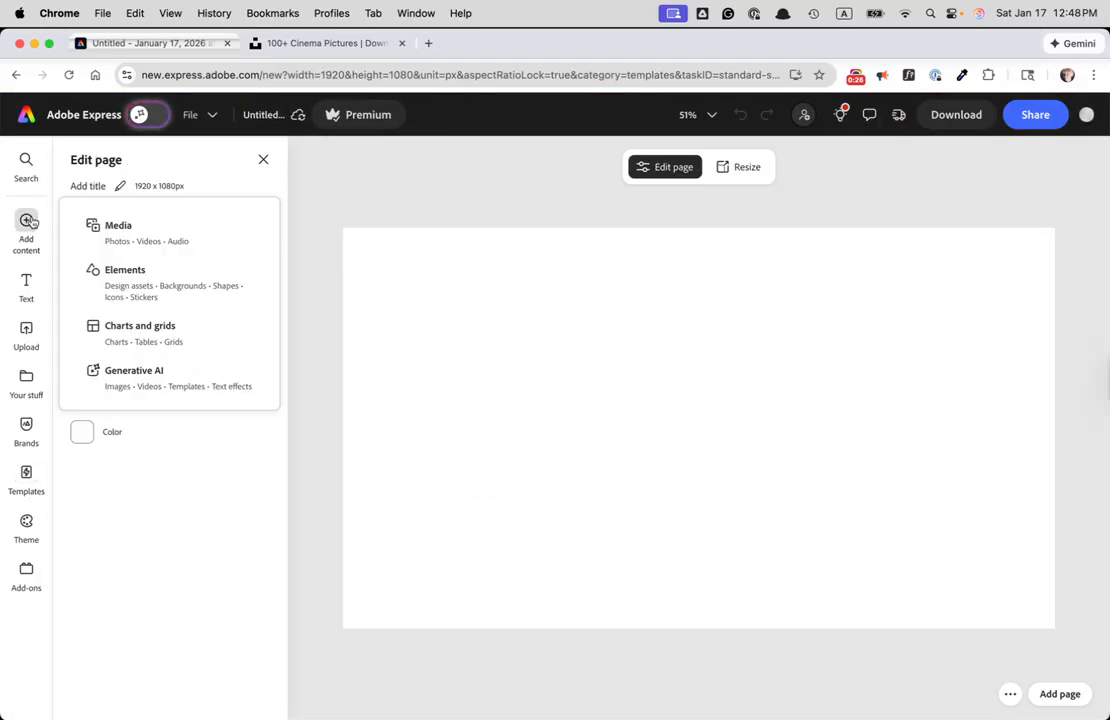
- Switch to Finder and place roses1.MOV, roses2.MOV and roses3.MOV from the rose garden folder onto the blank page
key(super+Tab)
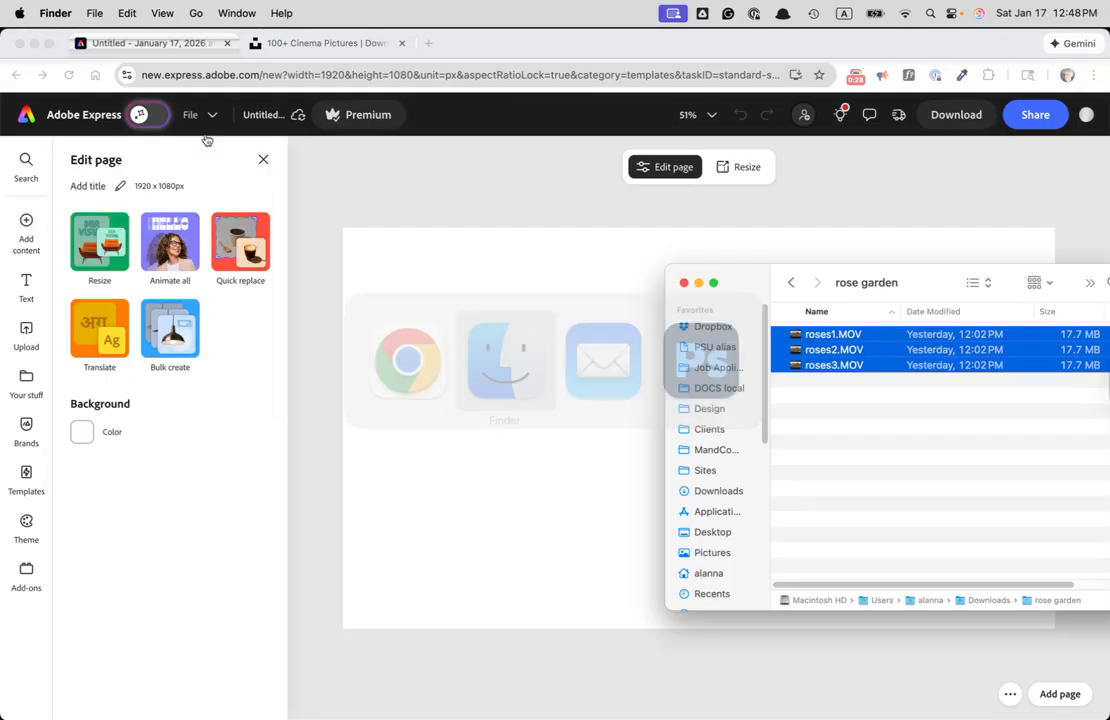
drag(890, 283, 516, 260)
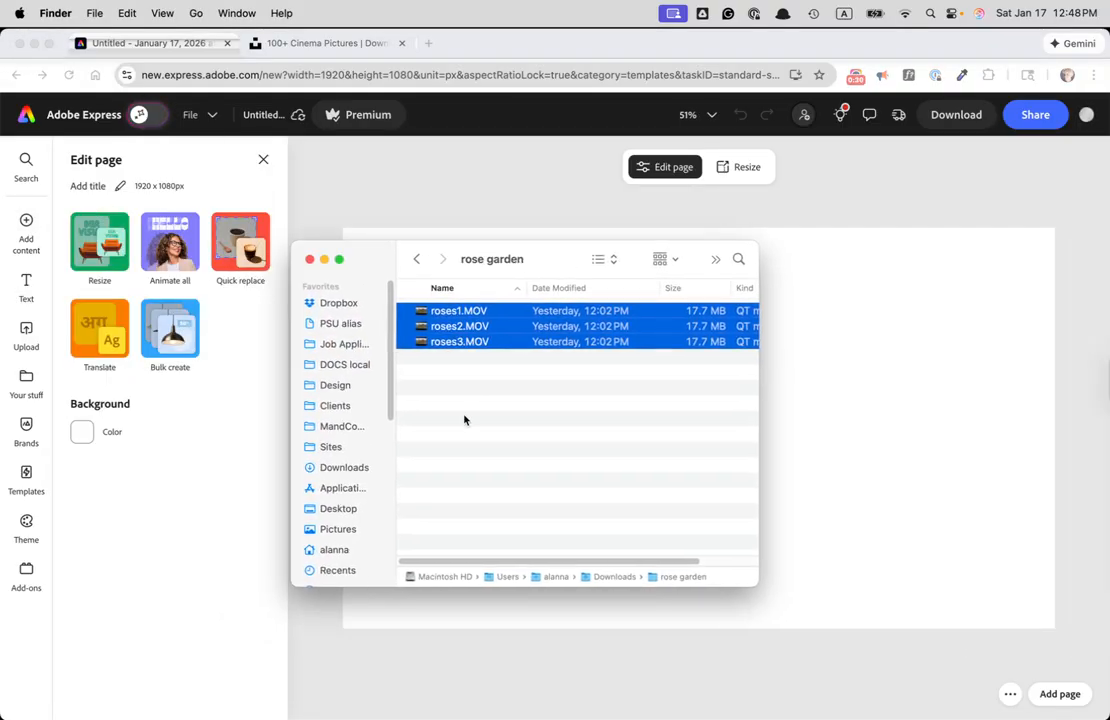
click(463, 419)
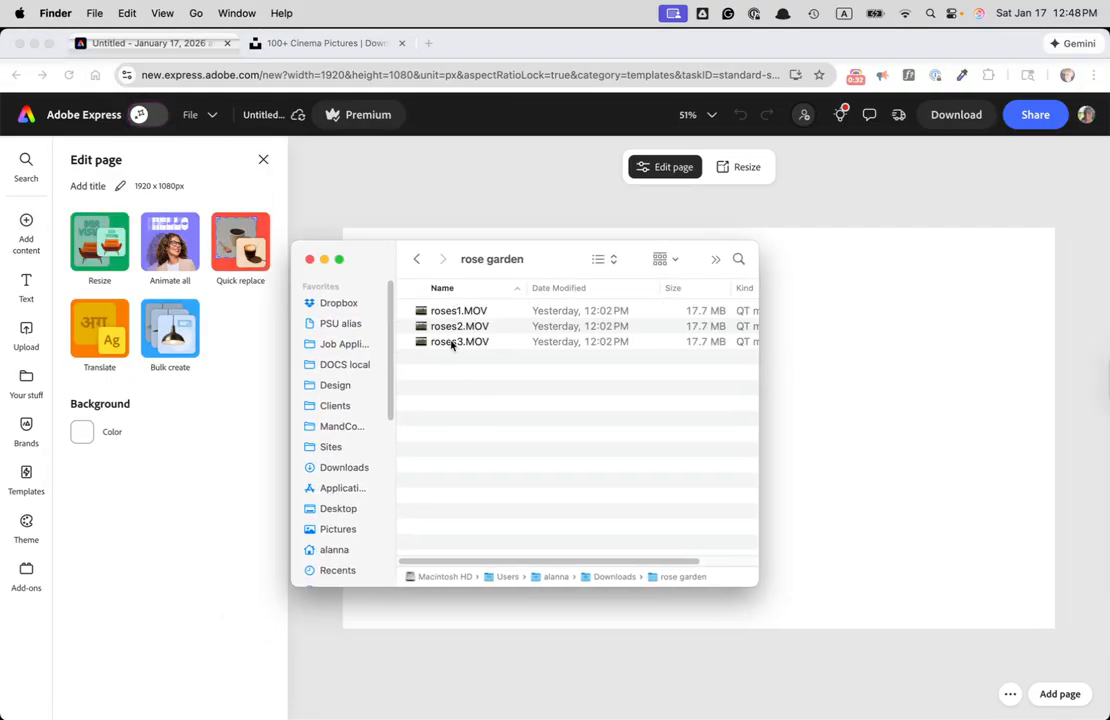
click(451, 316)
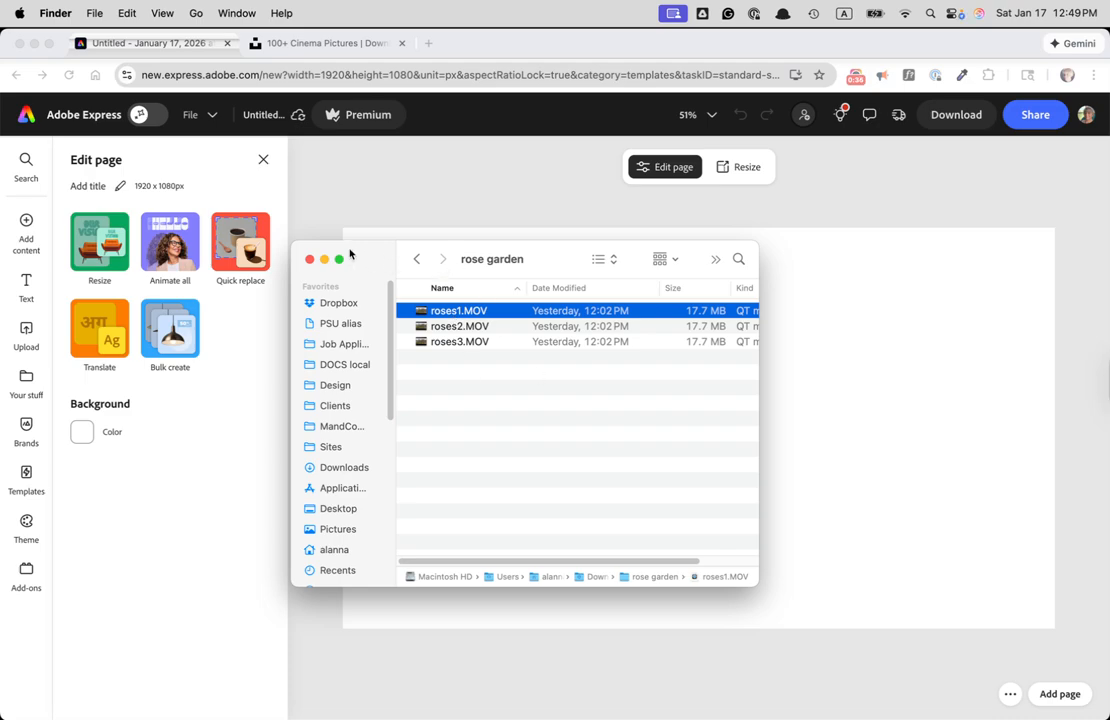
drag(350, 254, 700, 351)
drag(793, 473, 762, 403)
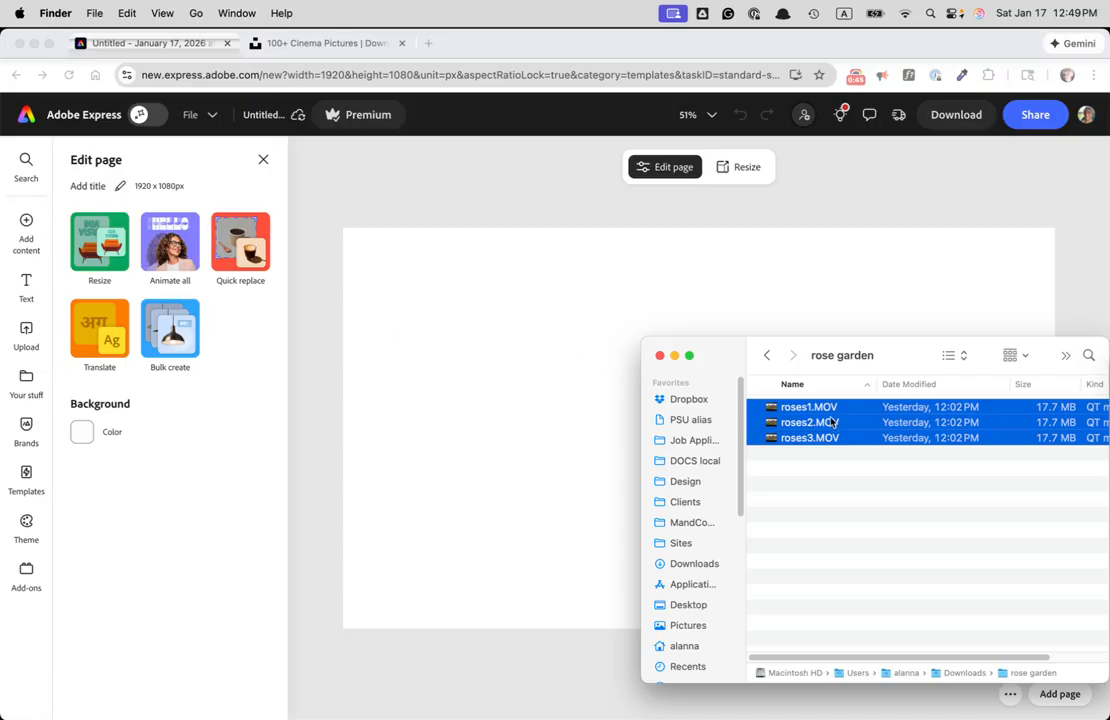
drag(822, 425, 528, 367)
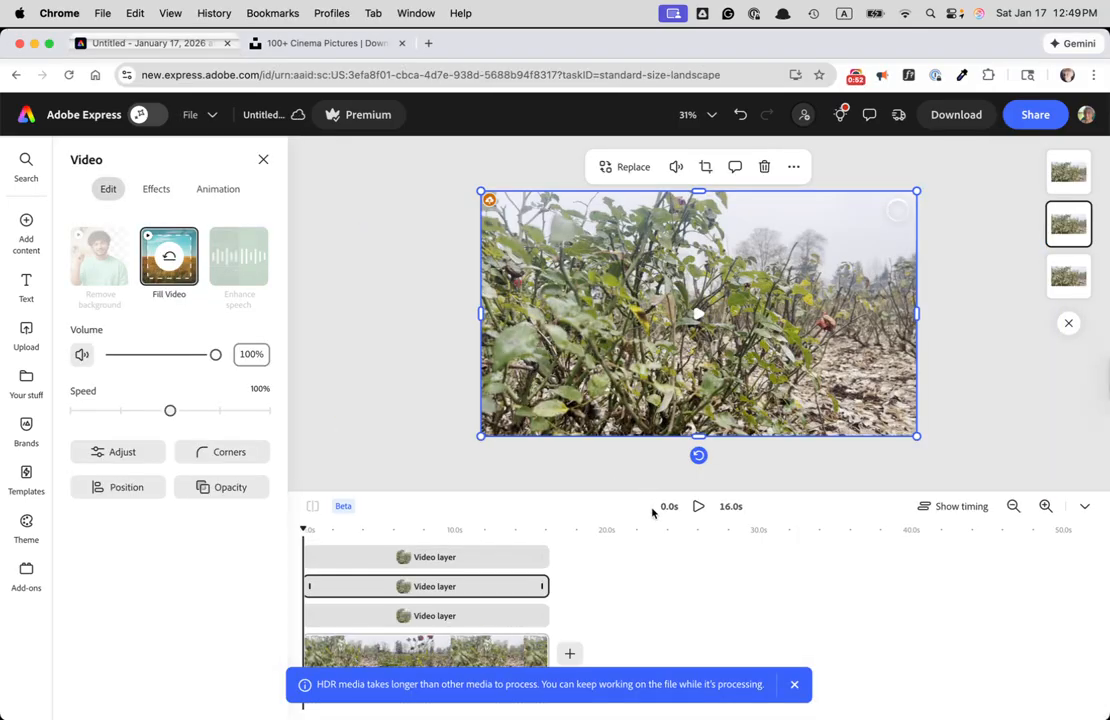
click(365, 559)
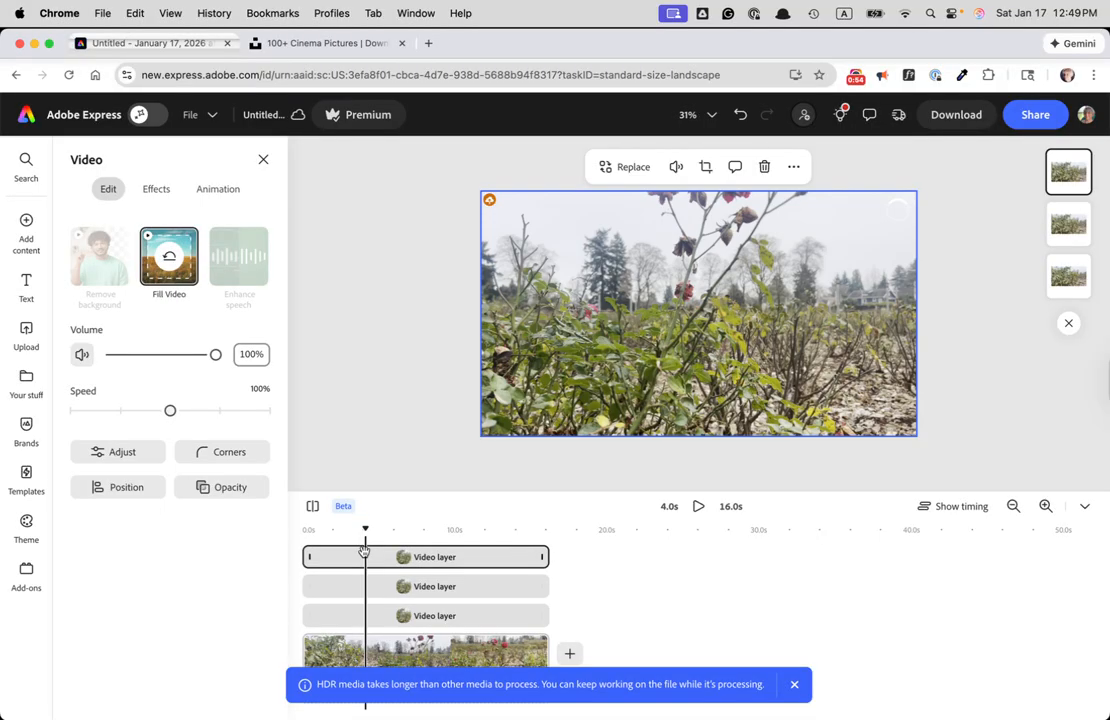
click(349, 586)
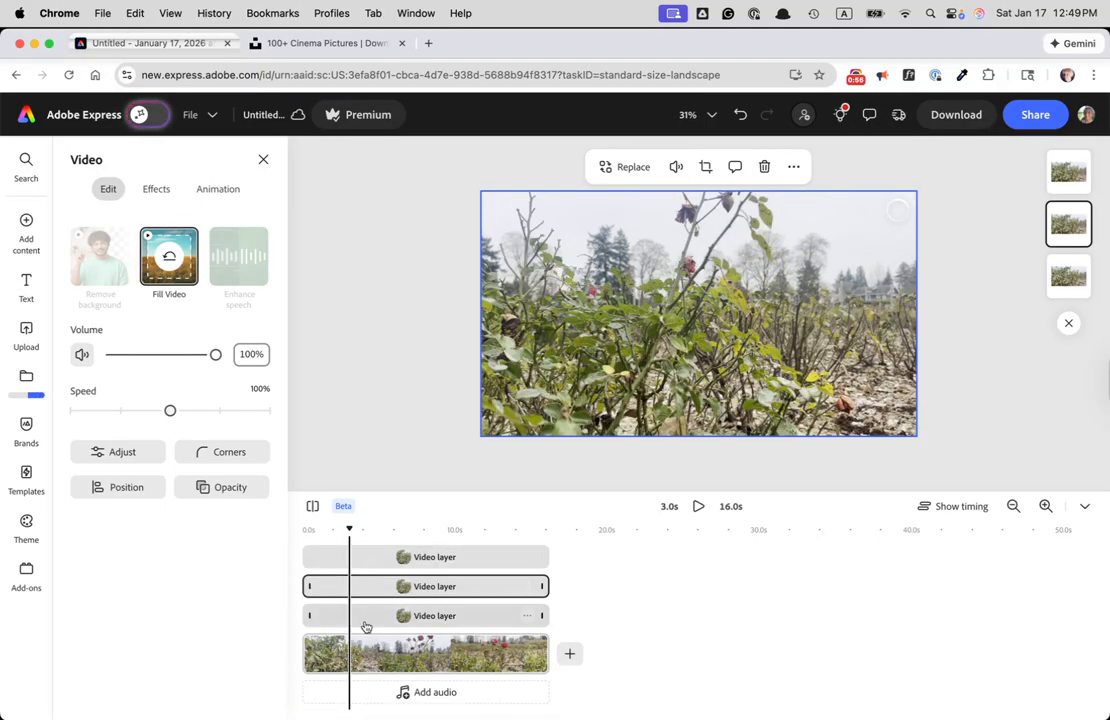
click(368, 616)
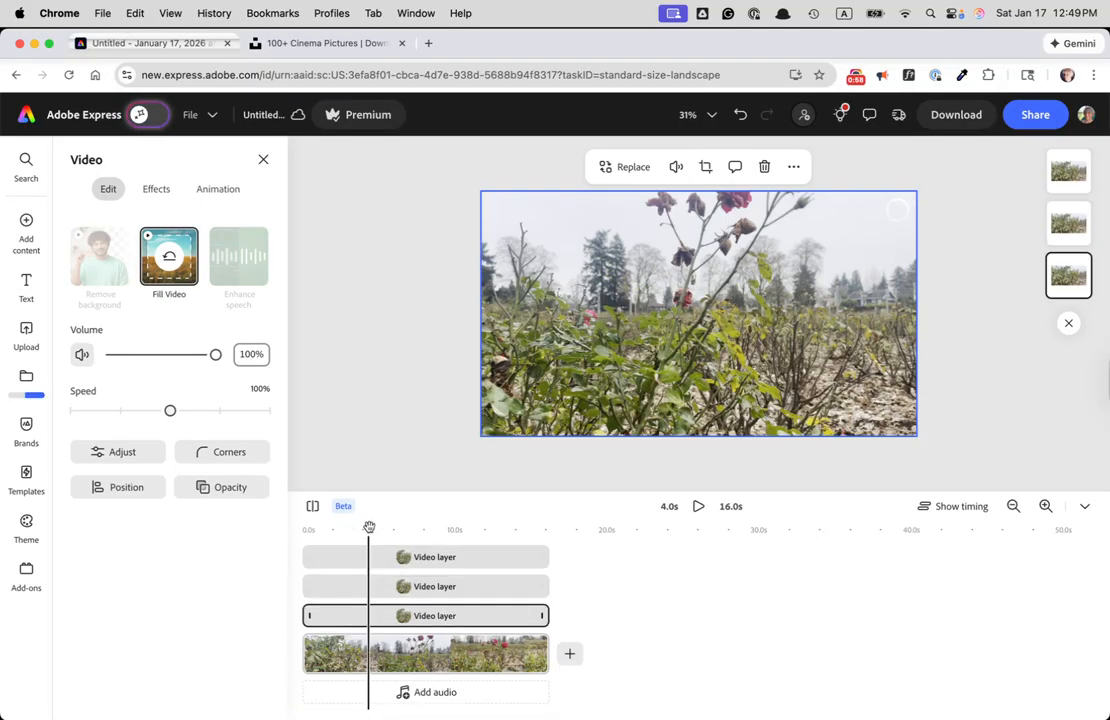
drag(369, 527, 289, 523)
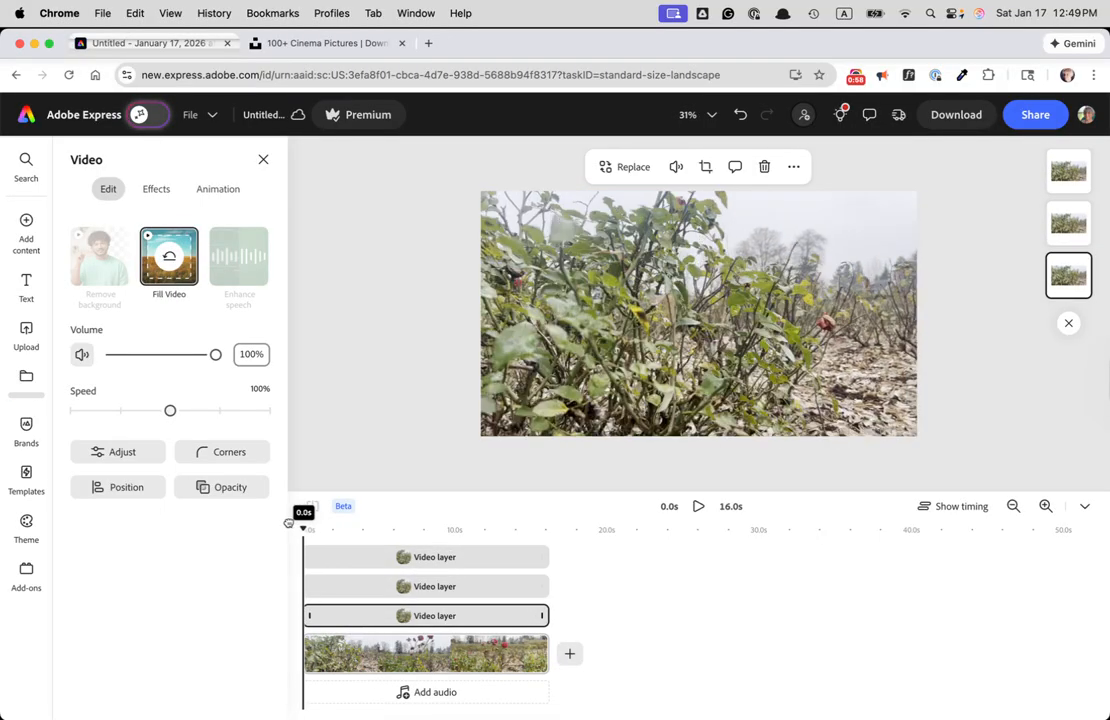
- Apply the Grayscale tone effect to the top video layer
click(468, 557)
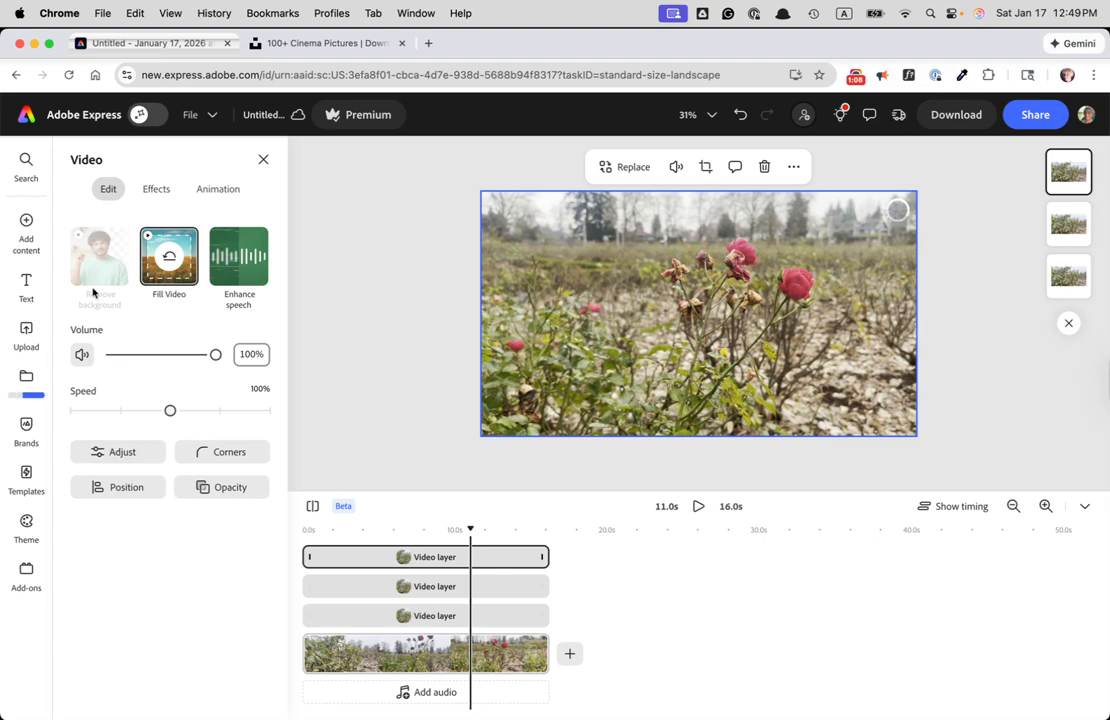
click(153, 189)
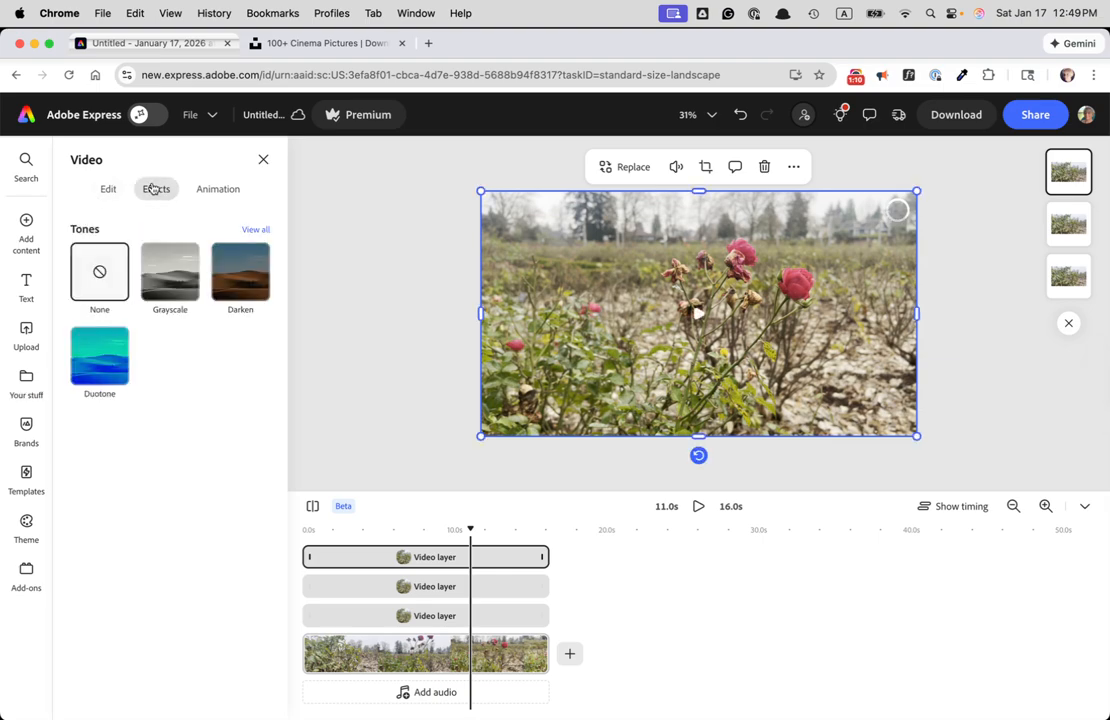
click(168, 283)
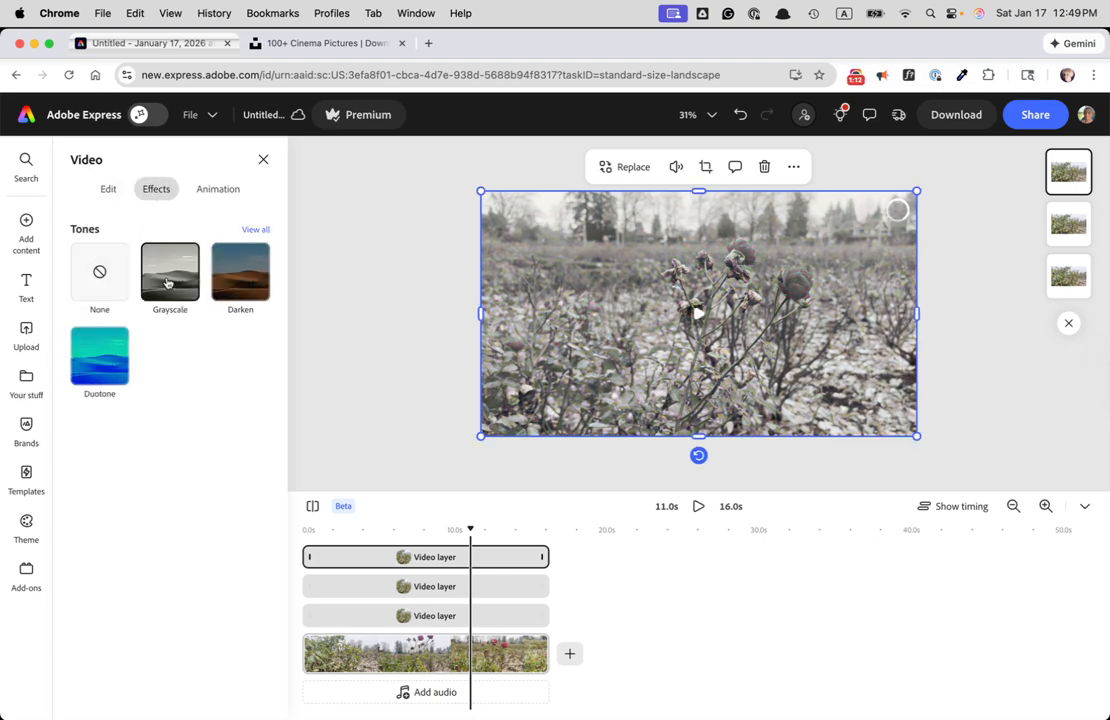
- Trim the end of the top video layer to about 6 s and play back the cut to the layer below
drag(470, 529, 371, 545)
drag(543, 557, 366, 531)
key(space)
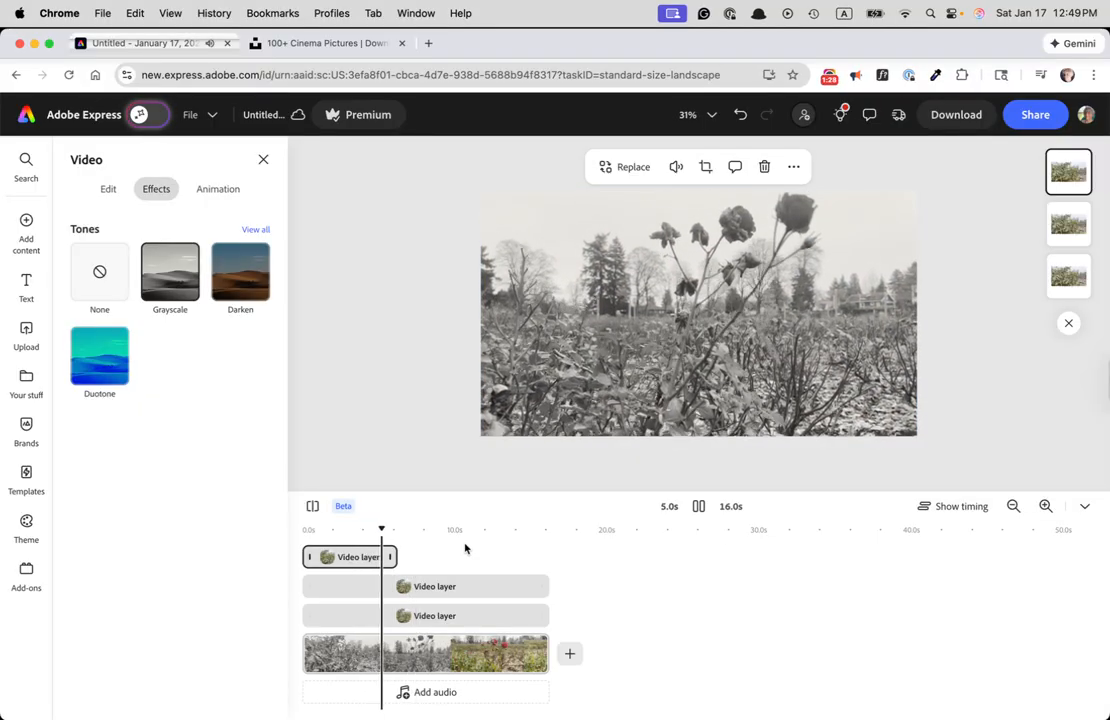
key(space)
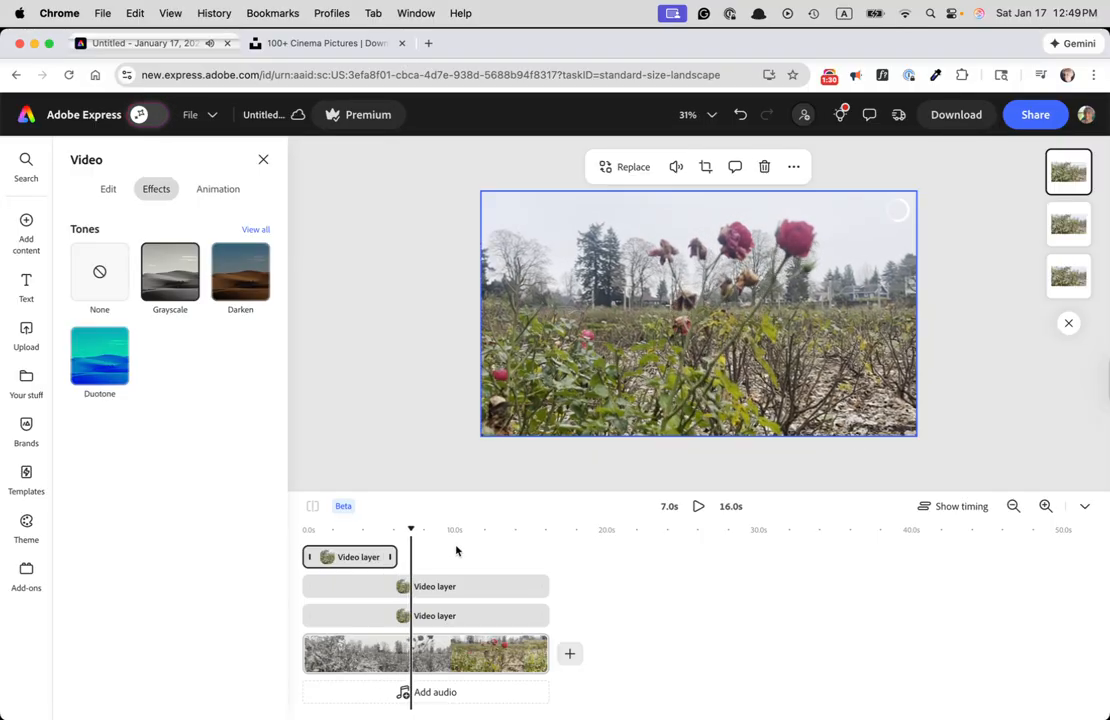
- Add a Fade out-animation with a duration of 1 s to the top video layer and play it back
click(350, 557)
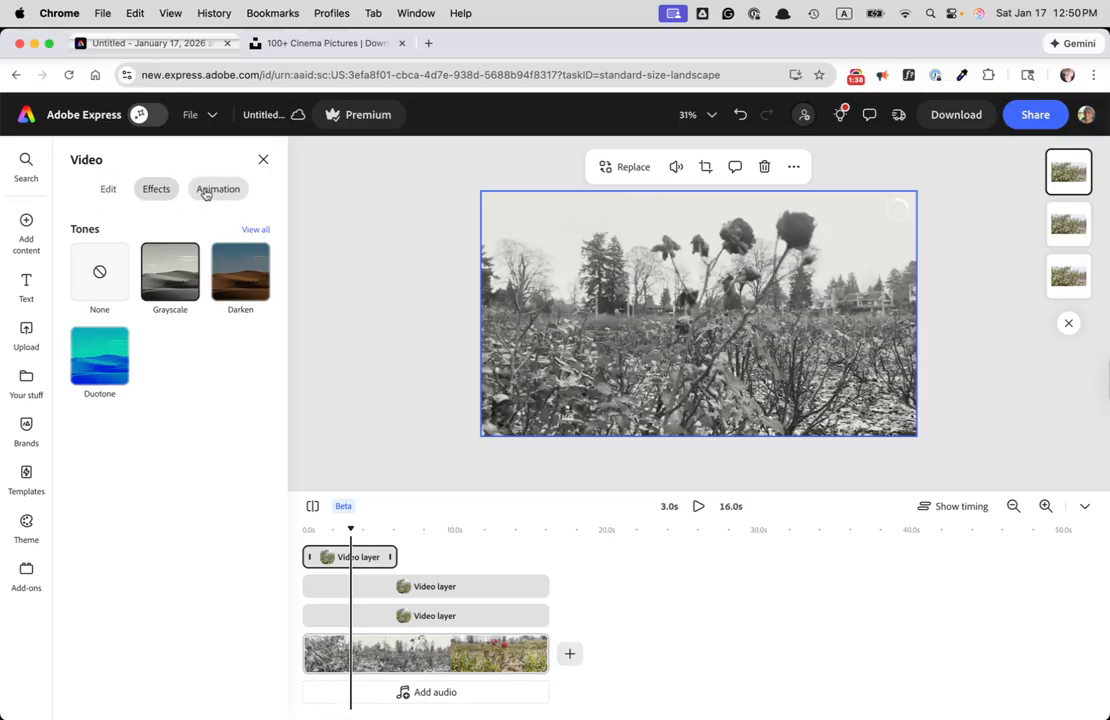
click(107, 189)
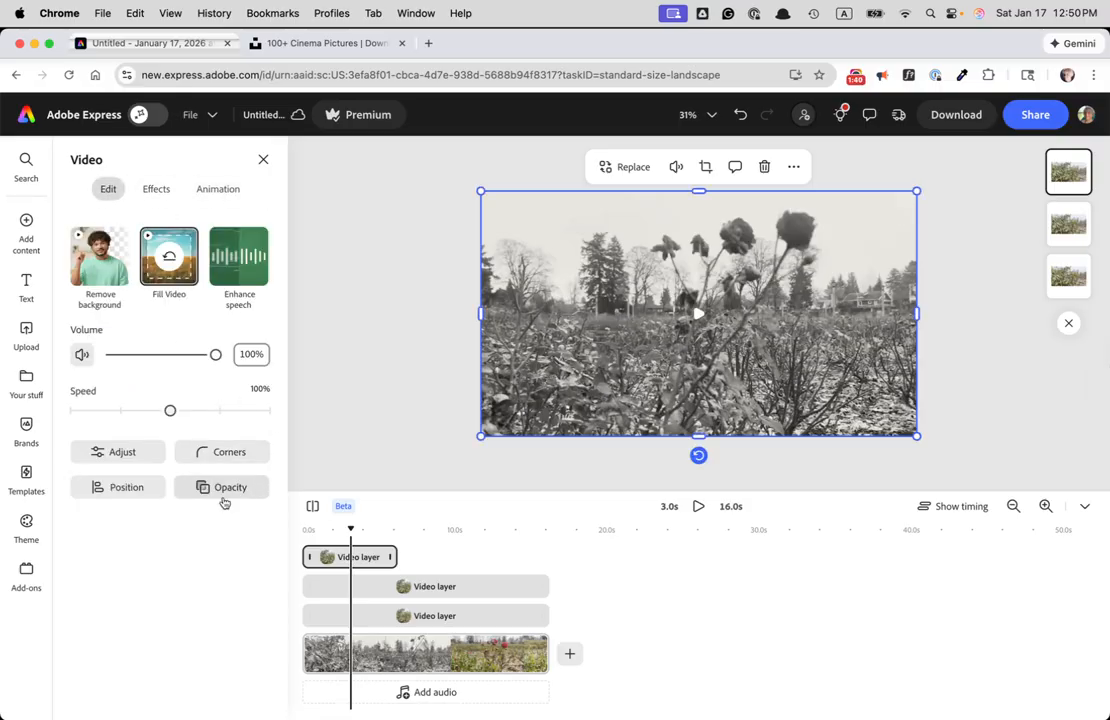
click(212, 192)
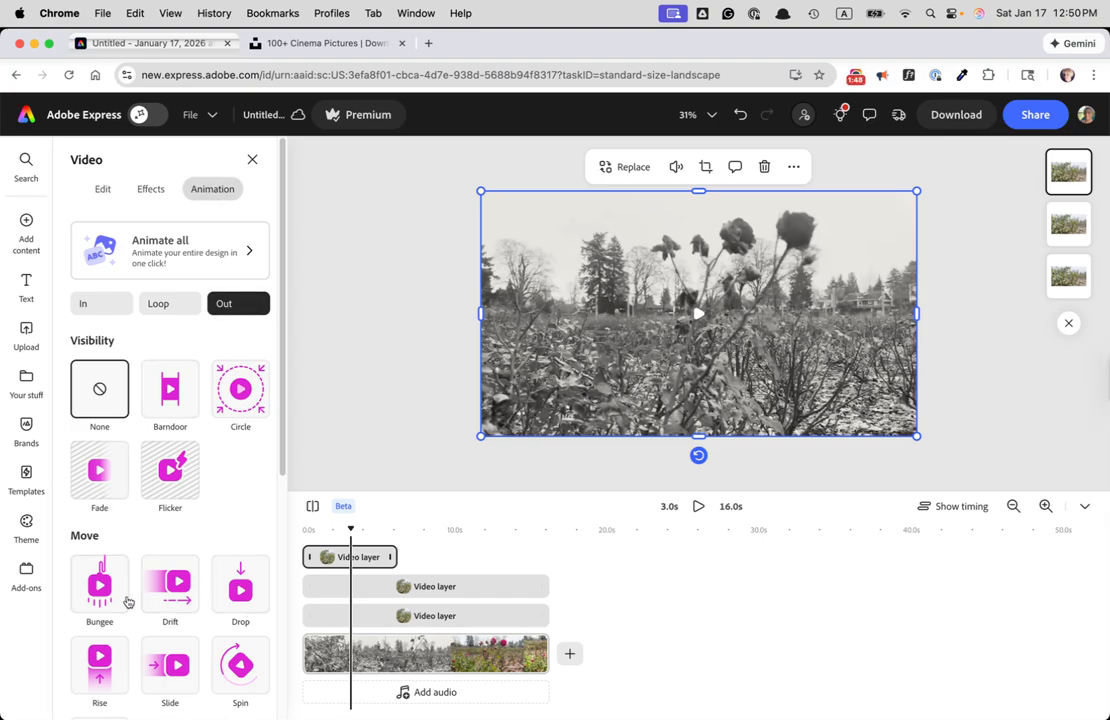
click(111, 474)
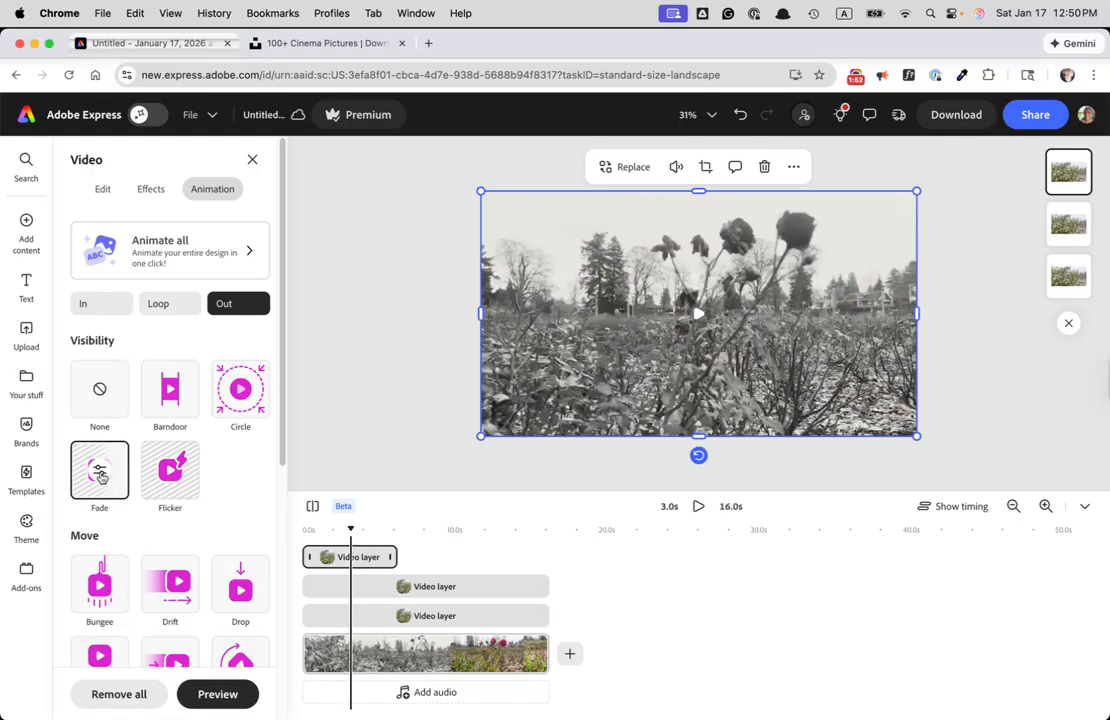
click(97, 470)
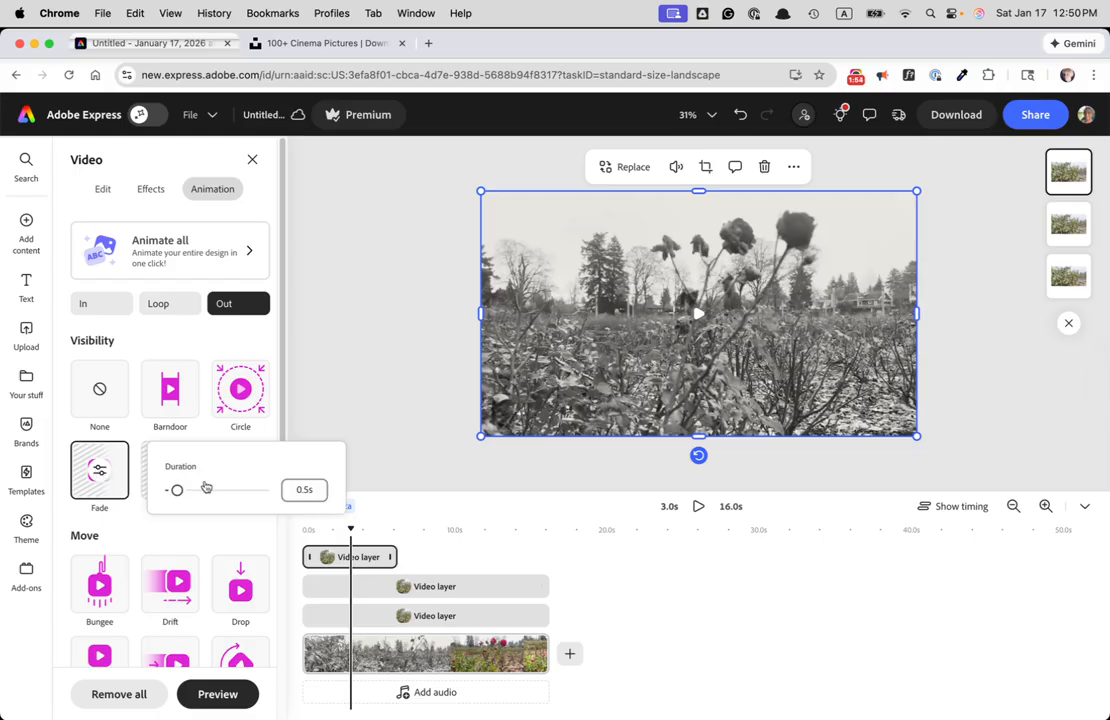
drag(176, 490, 184, 493)
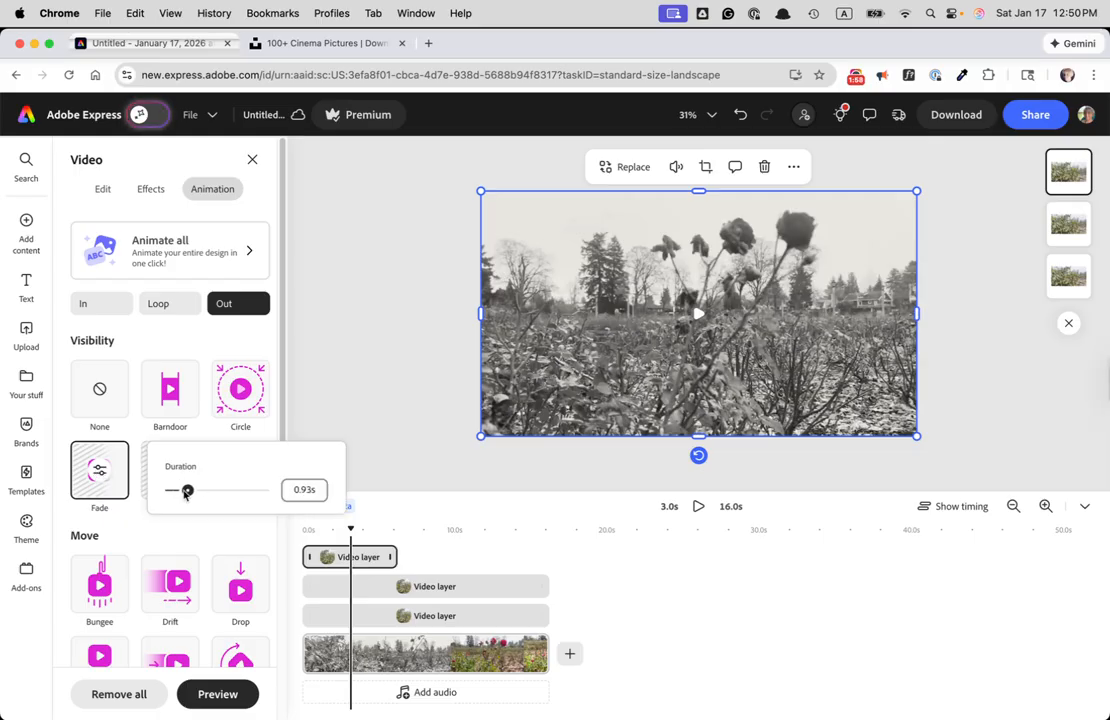
drag(187, 492, 189, 493)
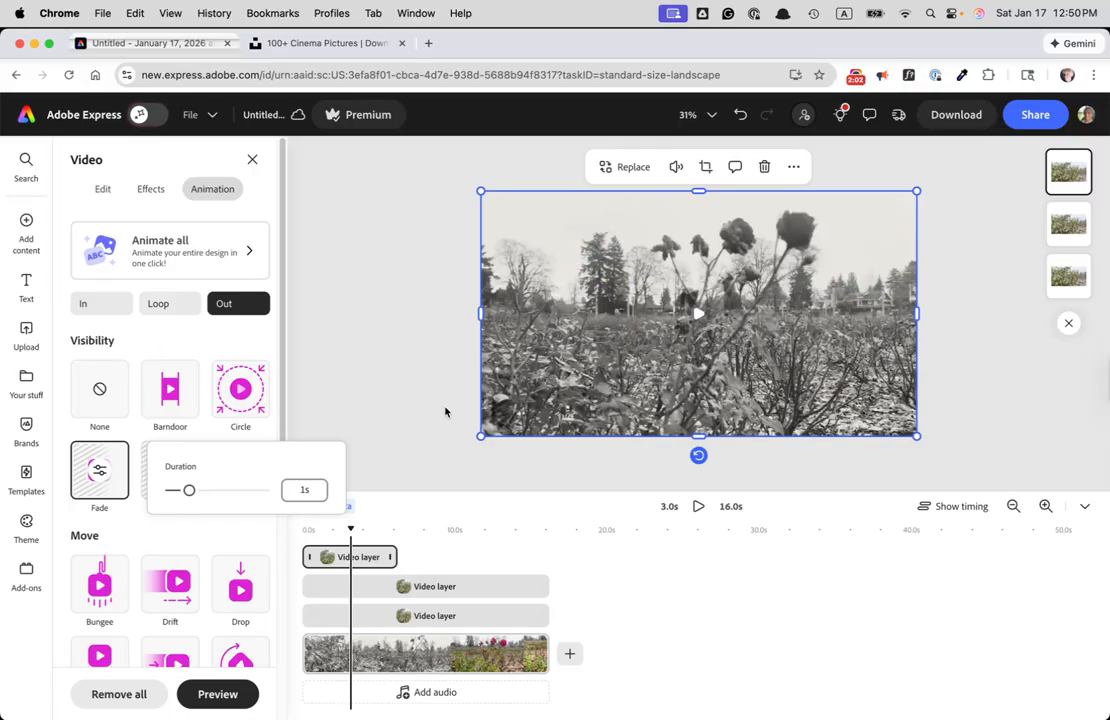
click(512, 558)
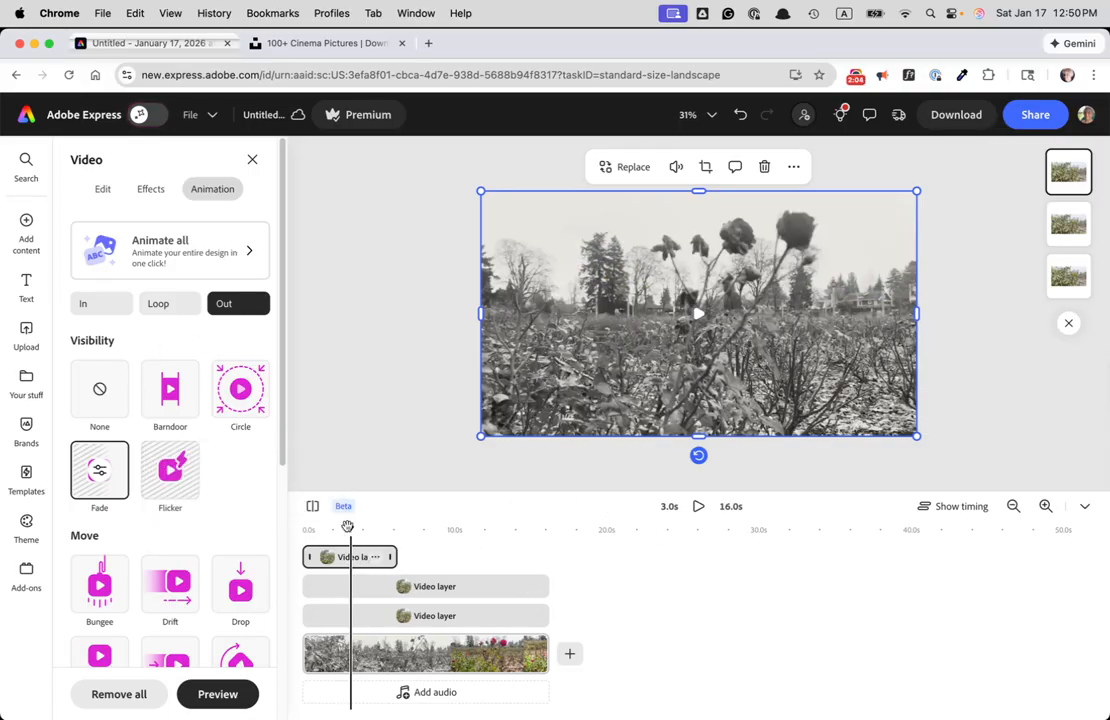
mouse_move(351, 526)
mouse_down()
mouse_move(364, 528)
mouse_move(352, 528)
mouse_up()
key(space)
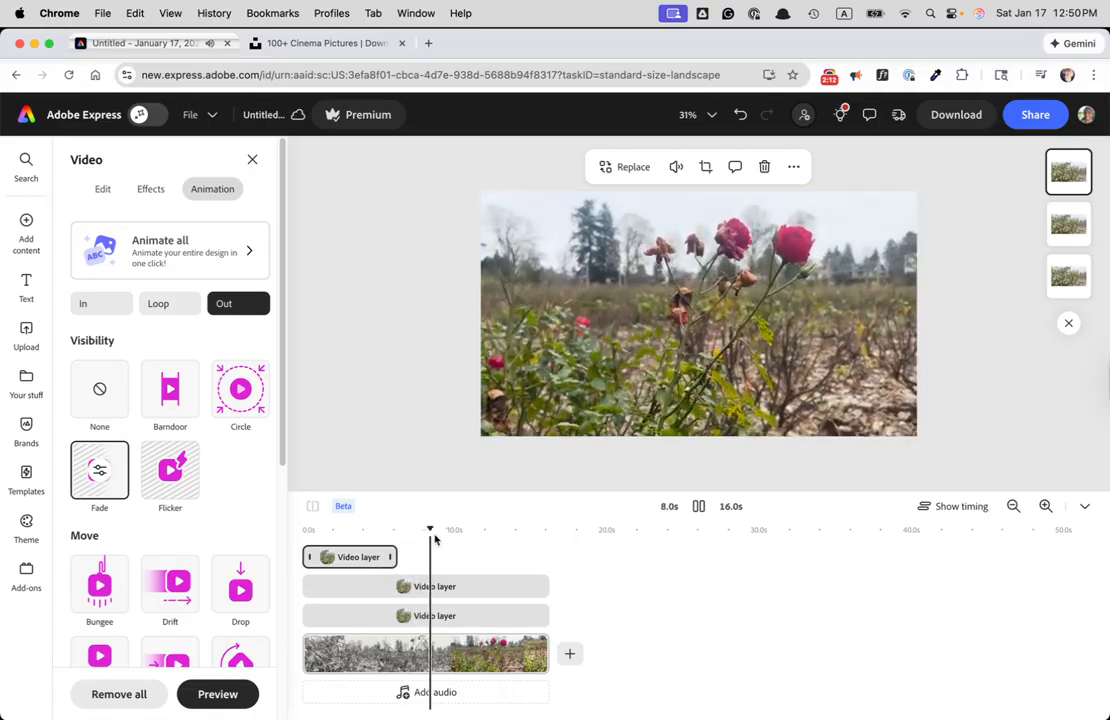
click(641, 406)
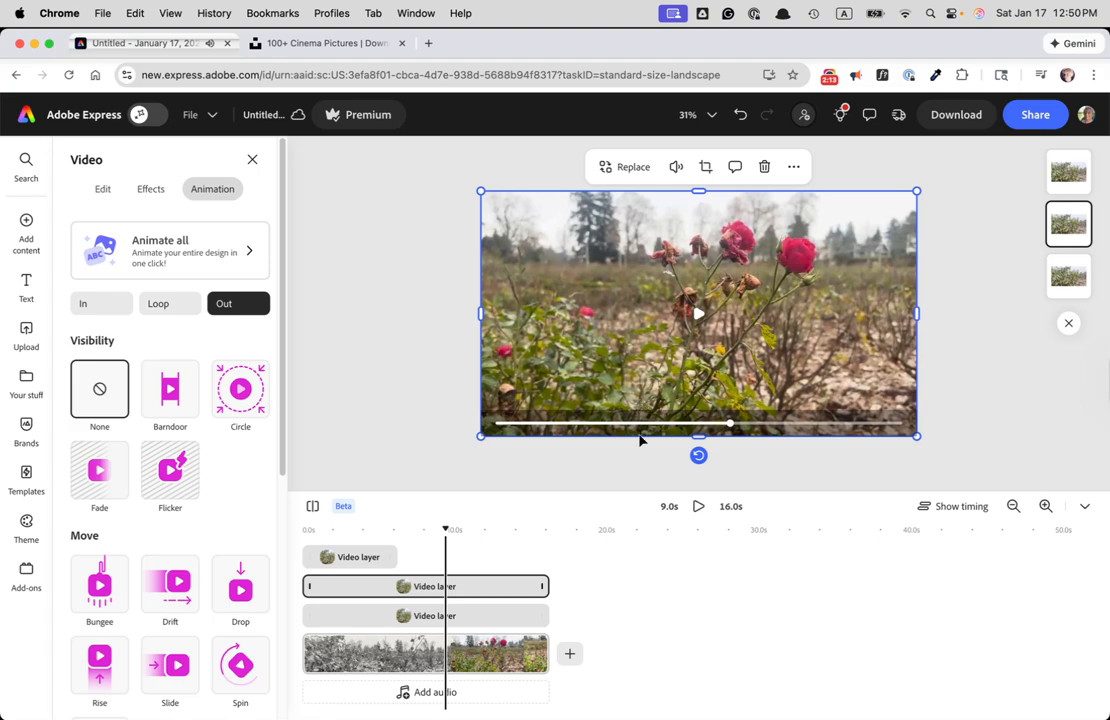
click(750, 608)
- Crop the middle video layer to the circle shape, with the playhead at about 8 s
click(368, 586)
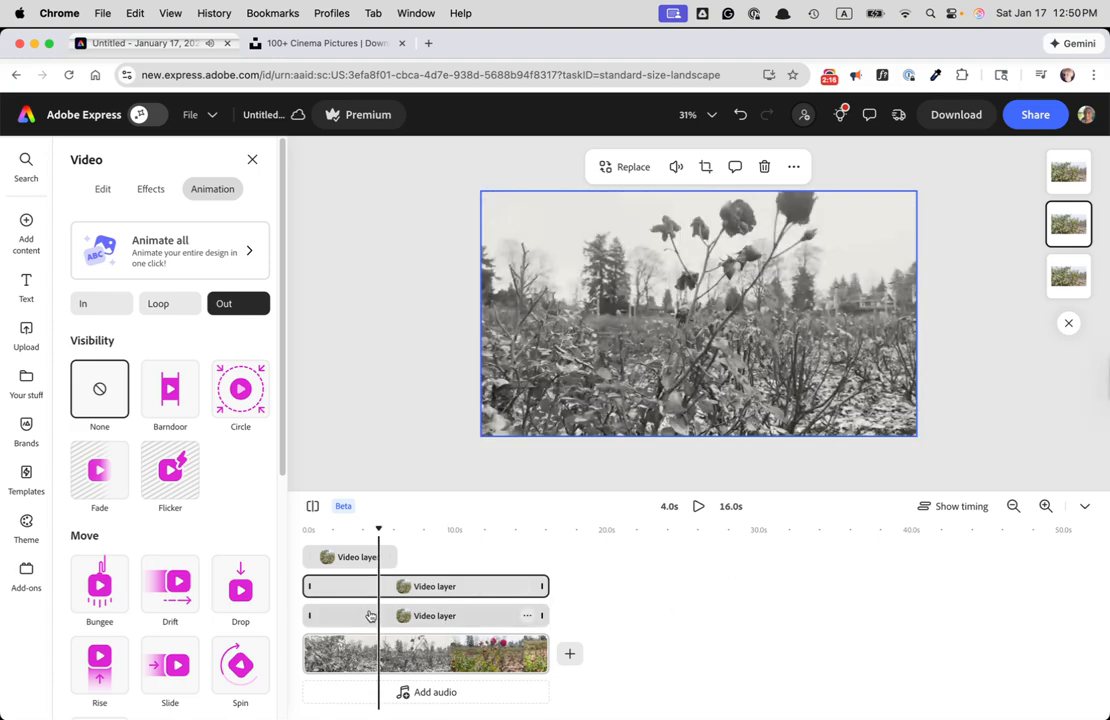
click(368, 615)
click(355, 584)
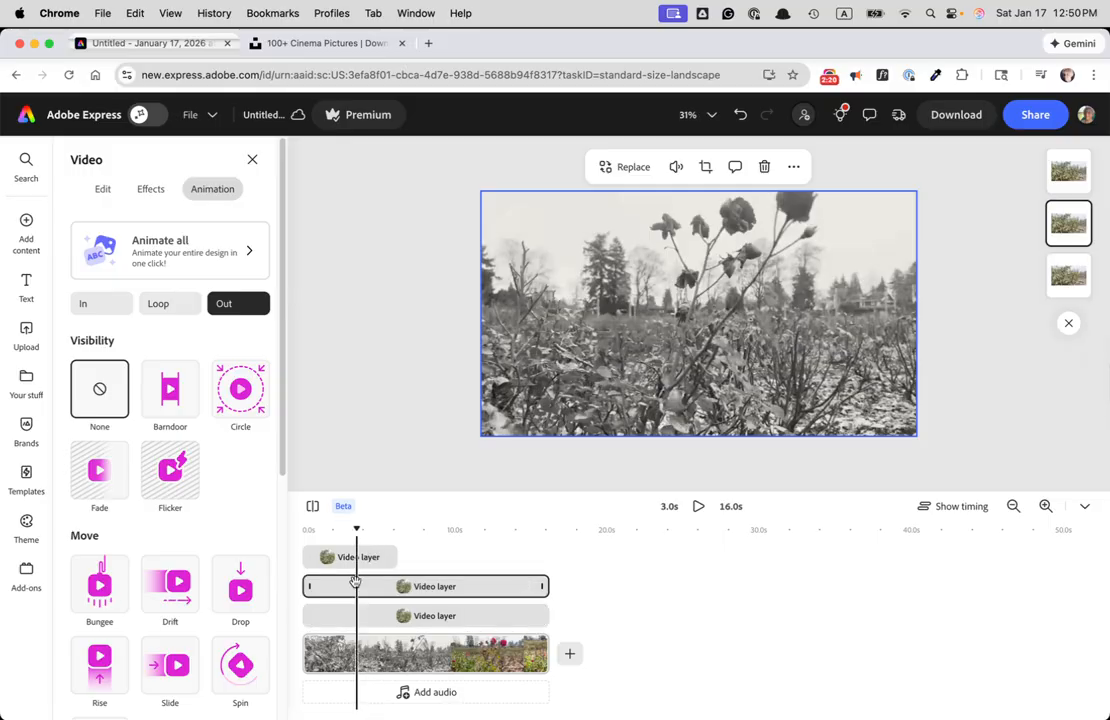
click(434, 588)
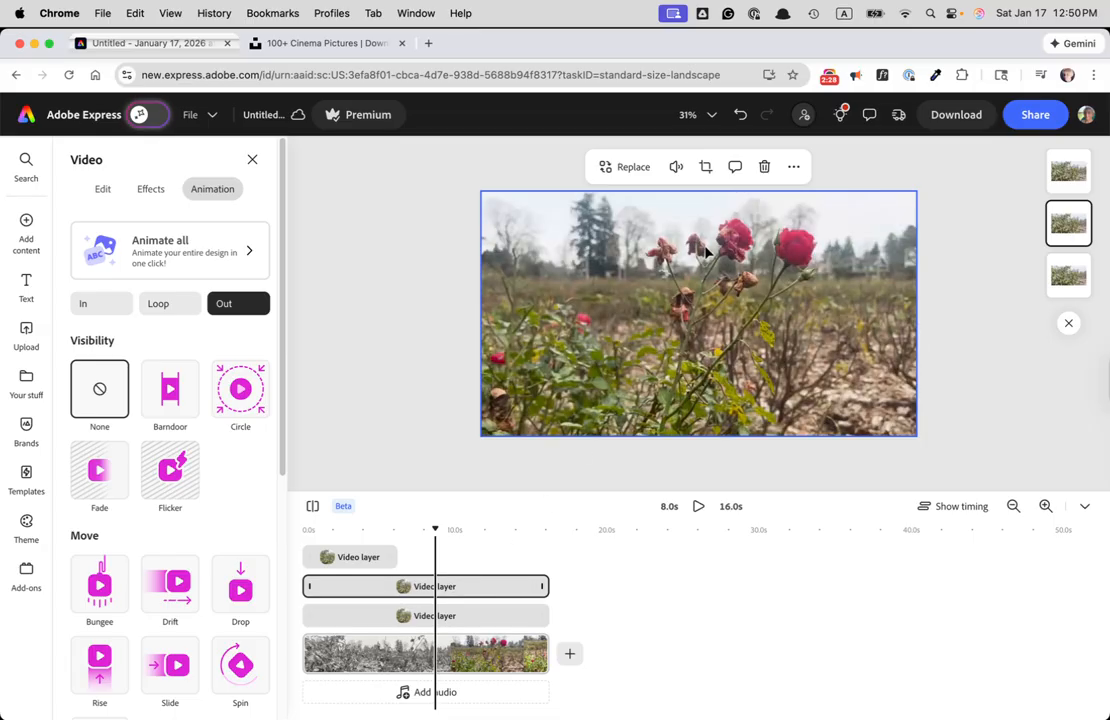
click(706, 167)
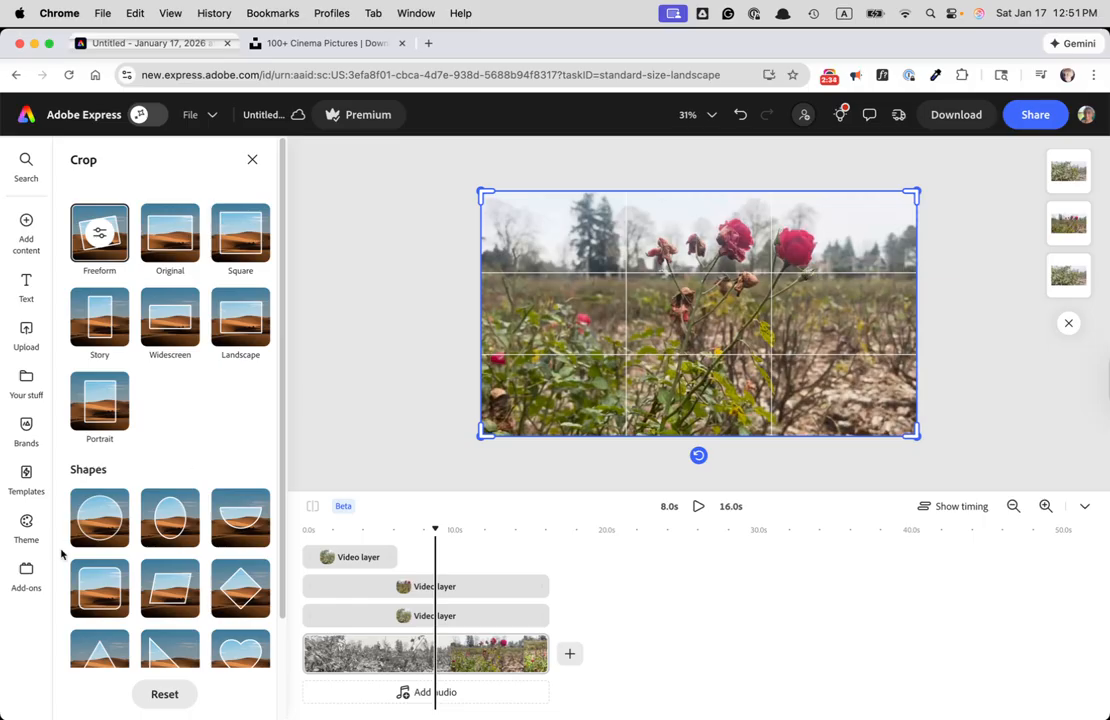
click(93, 533)
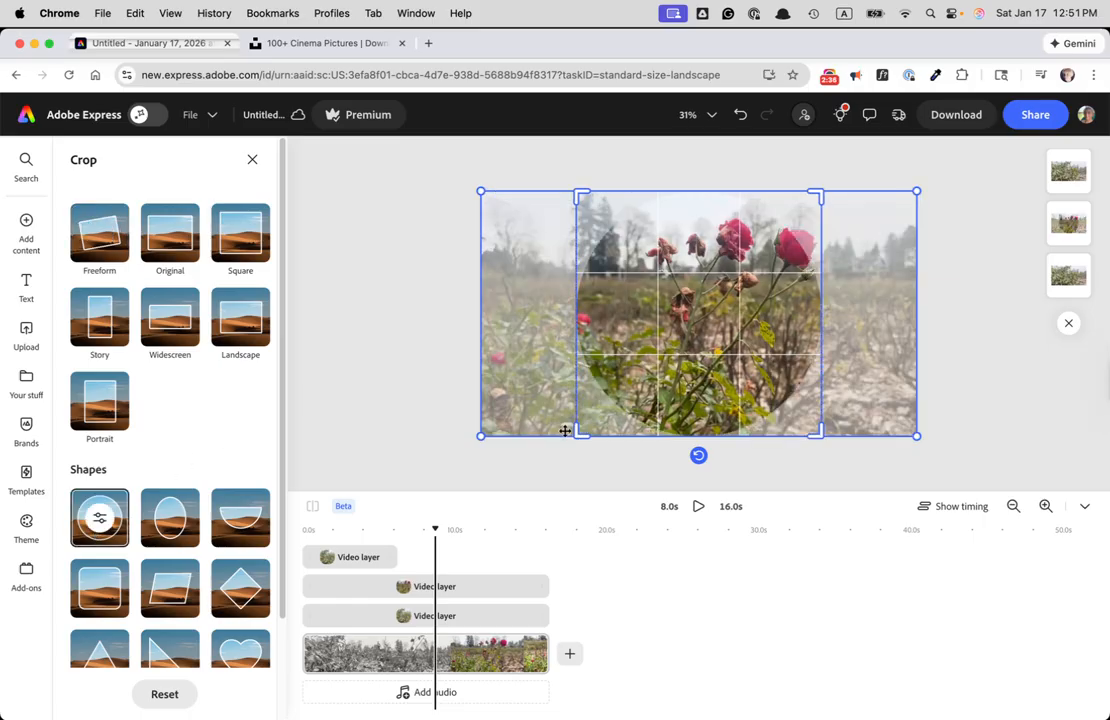
- Shrink the circle crop on the middle video layer and nudge it to frame the two red roses
drag(573, 437, 697, 316)
drag(695, 373, 696, 372)
drag(771, 284, 776, 290)
key(super+z)
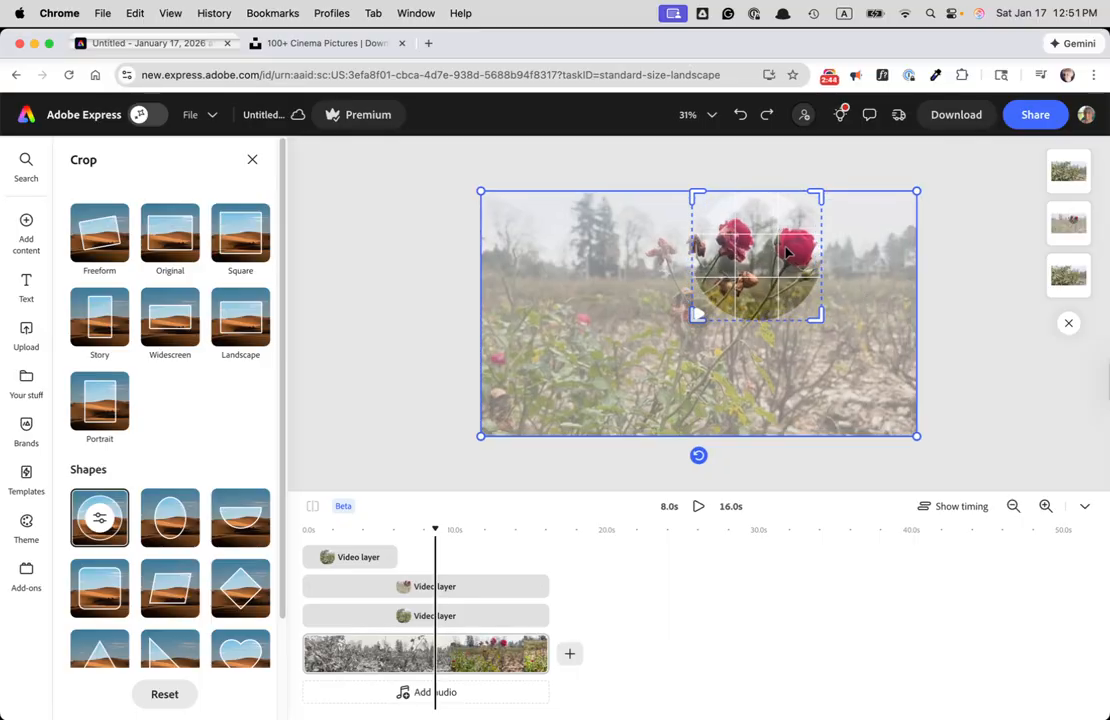
drag(818, 192, 811, 203)
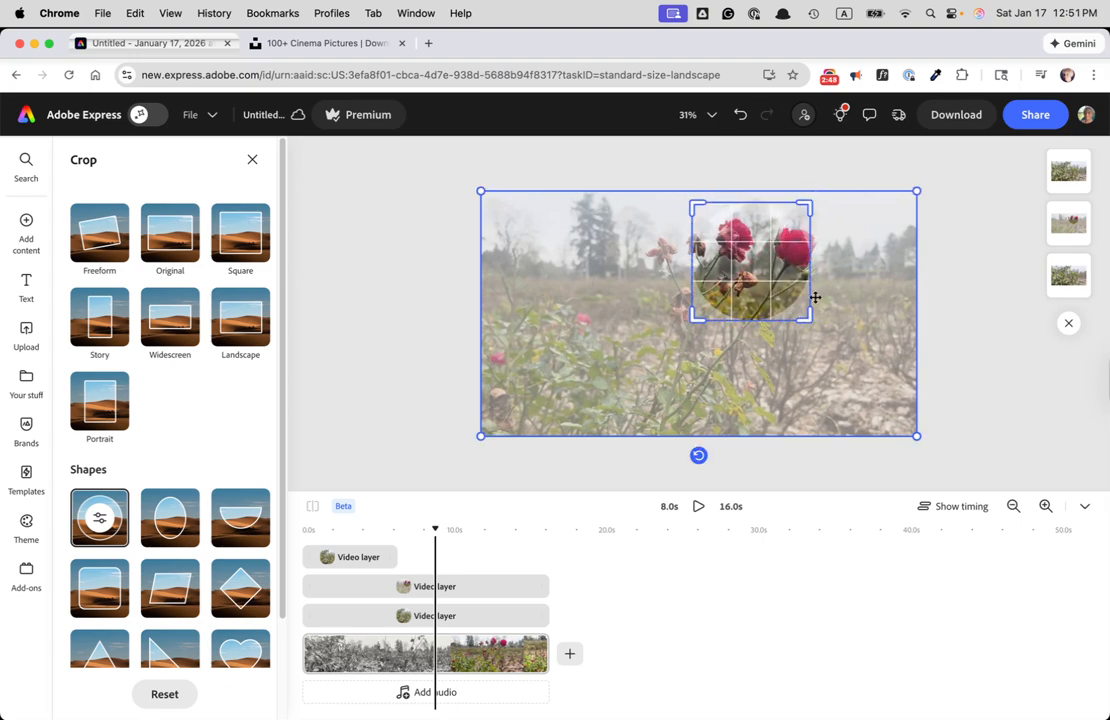
click(837, 335)
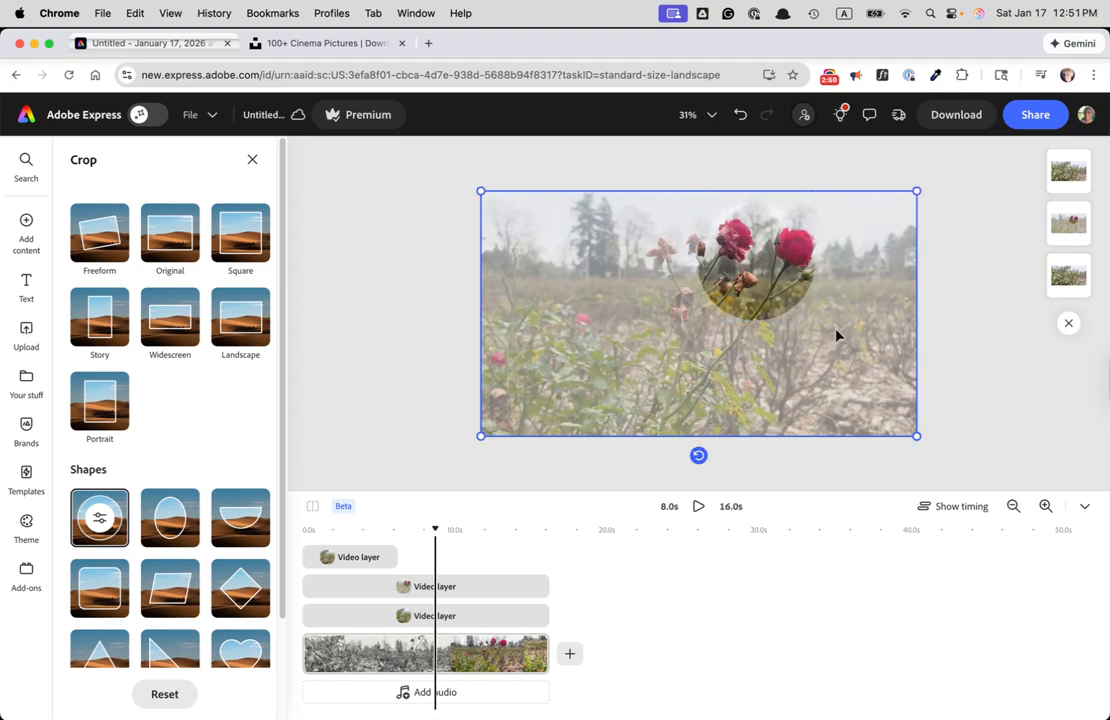
key(Right)
key(Right)
key(Right)
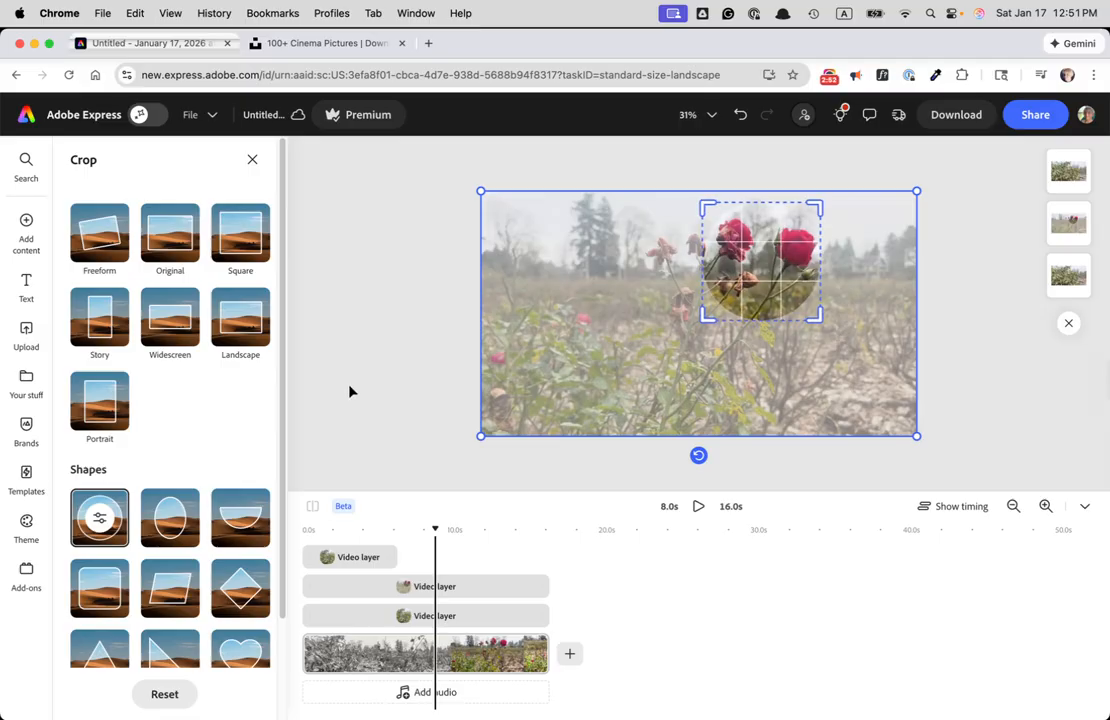
- Move the circle-cropped video layer above the grayscale layer, to the front of the layer stack
drag(436, 529, 392, 560)
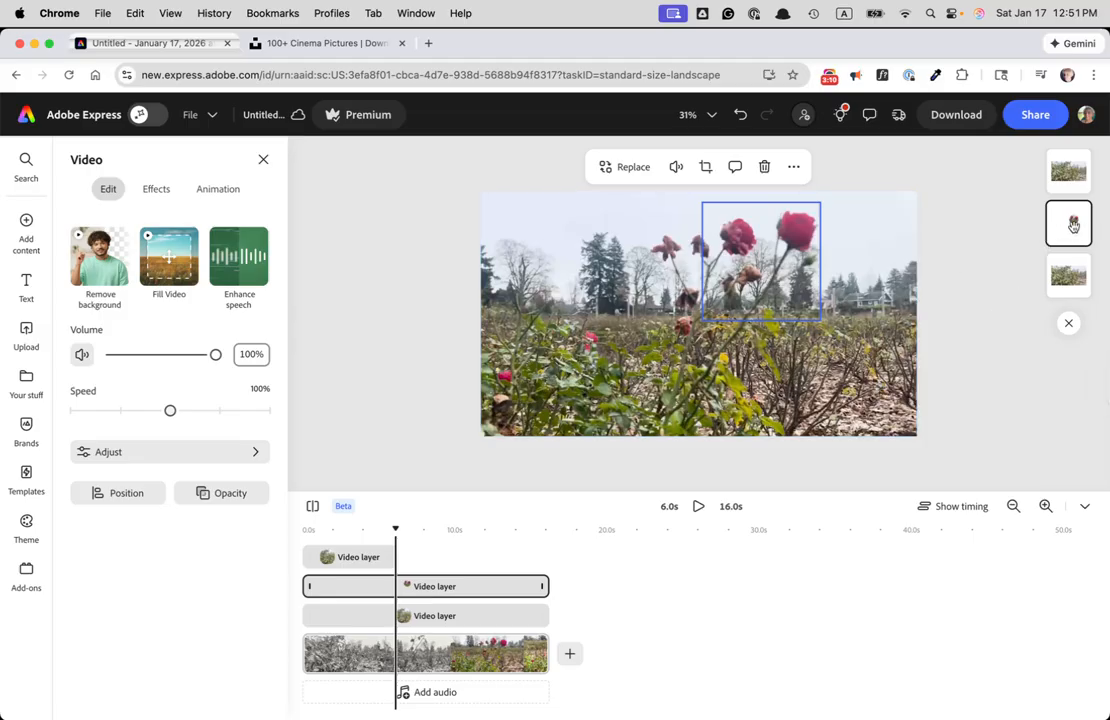
mouse_move(1076, 231)
mouse_down()
mouse_move(1070, 160)
mouse_move(1072, 220)
mouse_up()
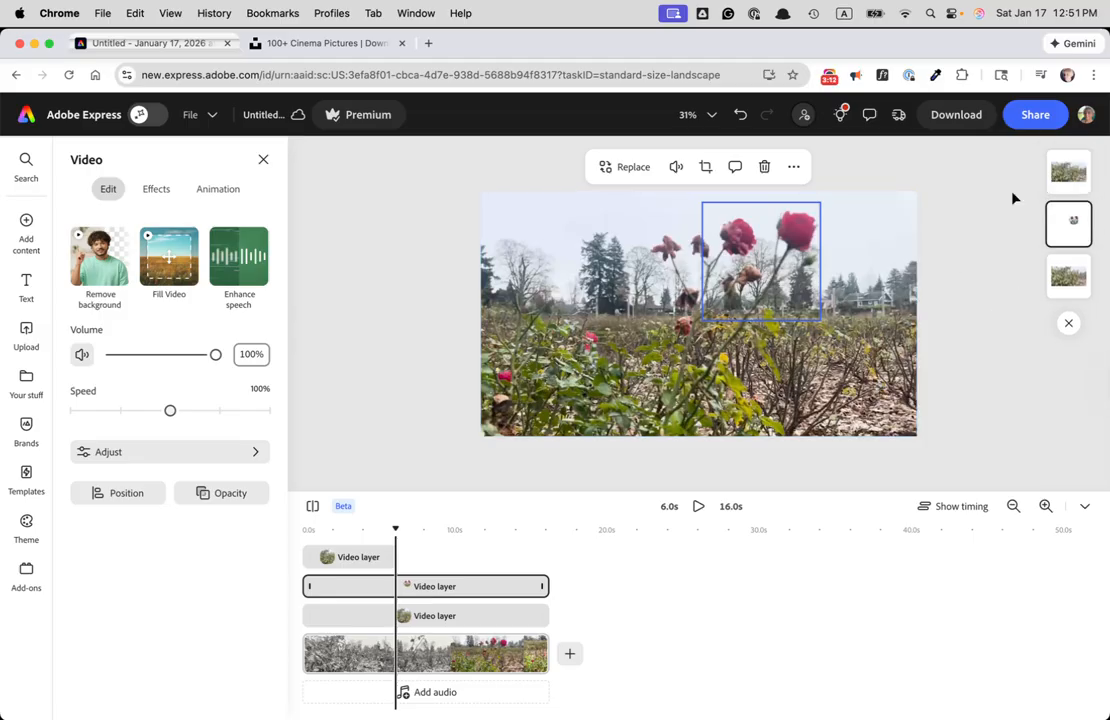
drag(398, 528, 368, 535)
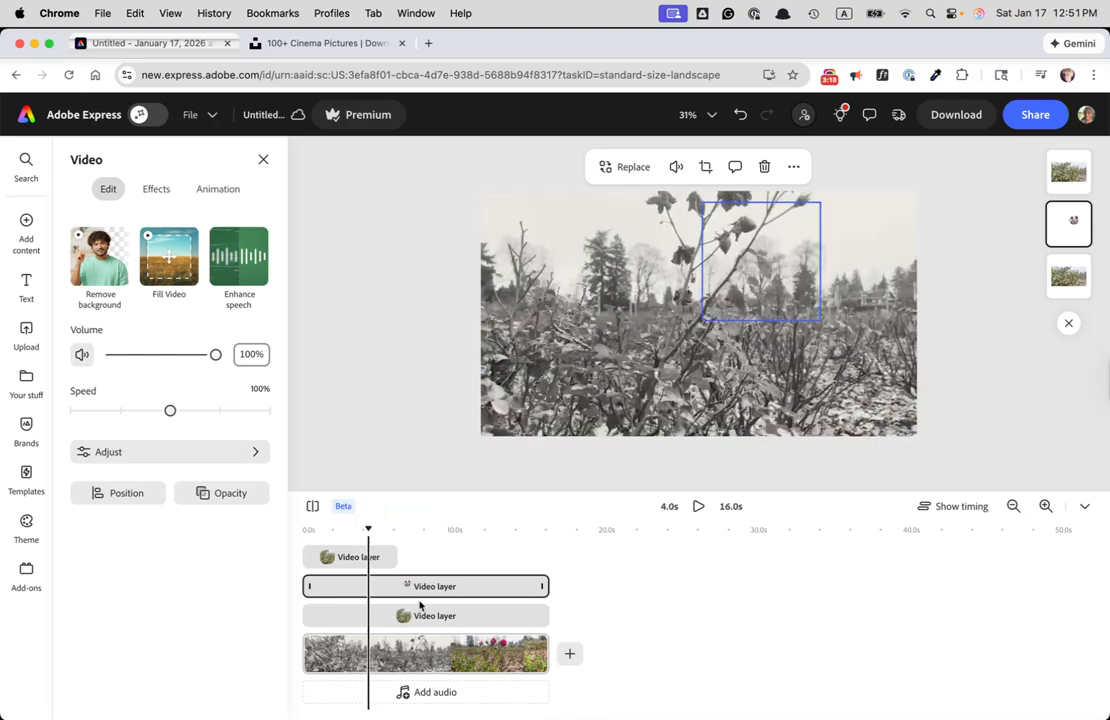
click(454, 586)
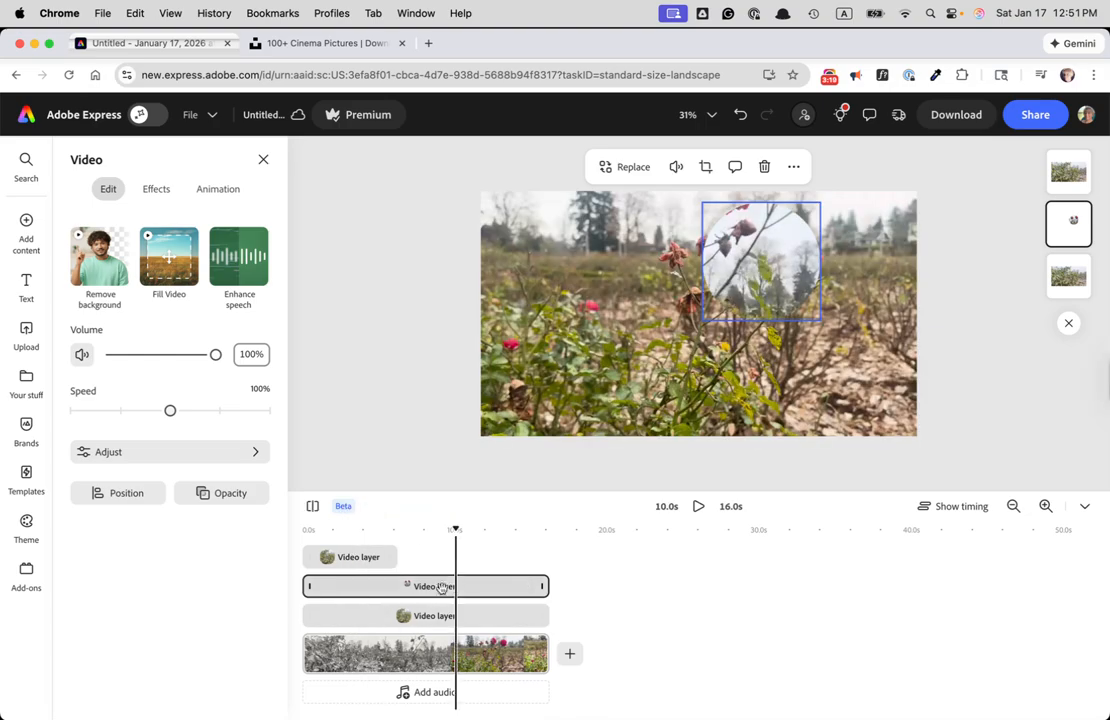
click(342, 557)
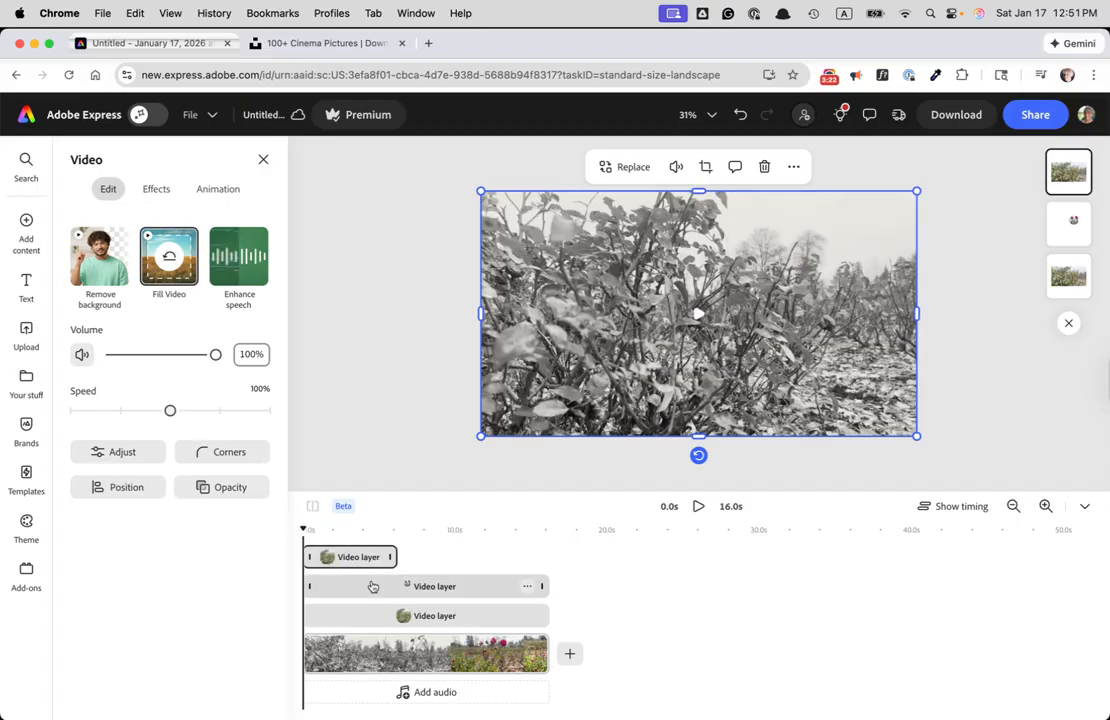
click(372, 587)
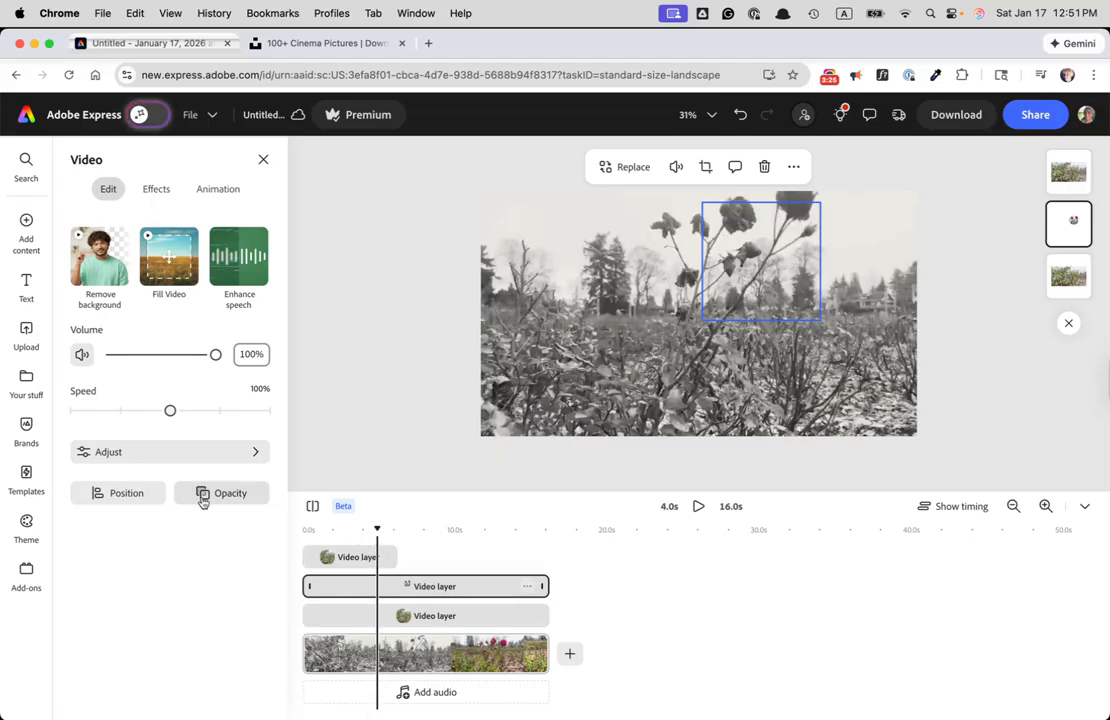
click(126, 503)
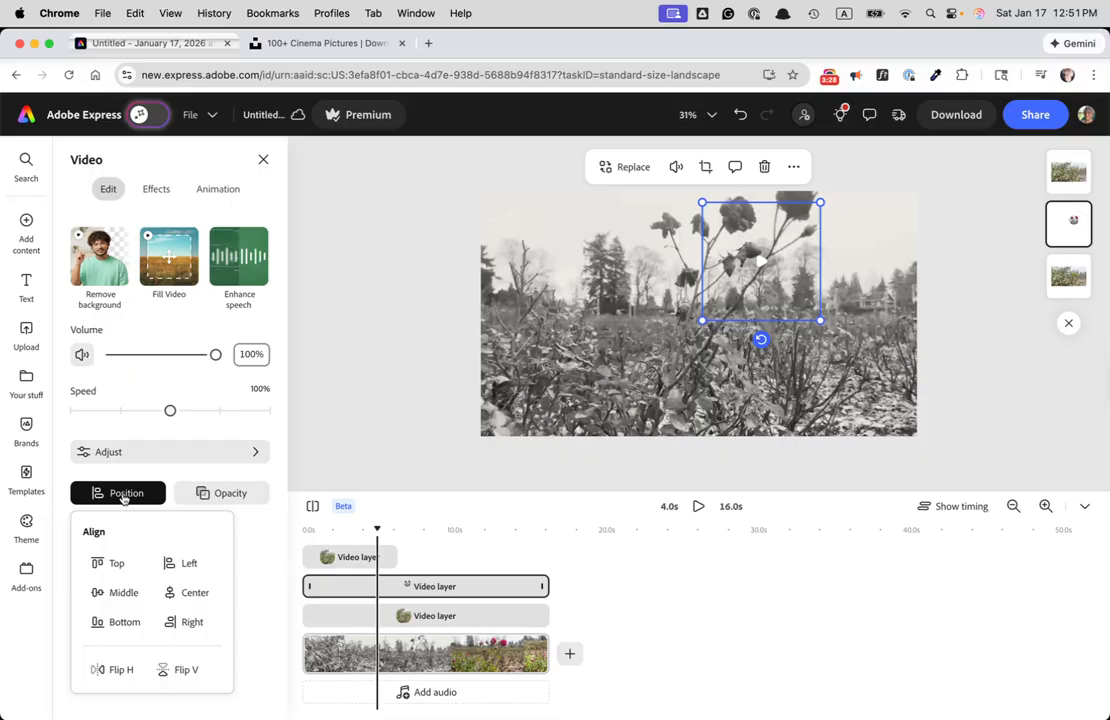
click(580, 516)
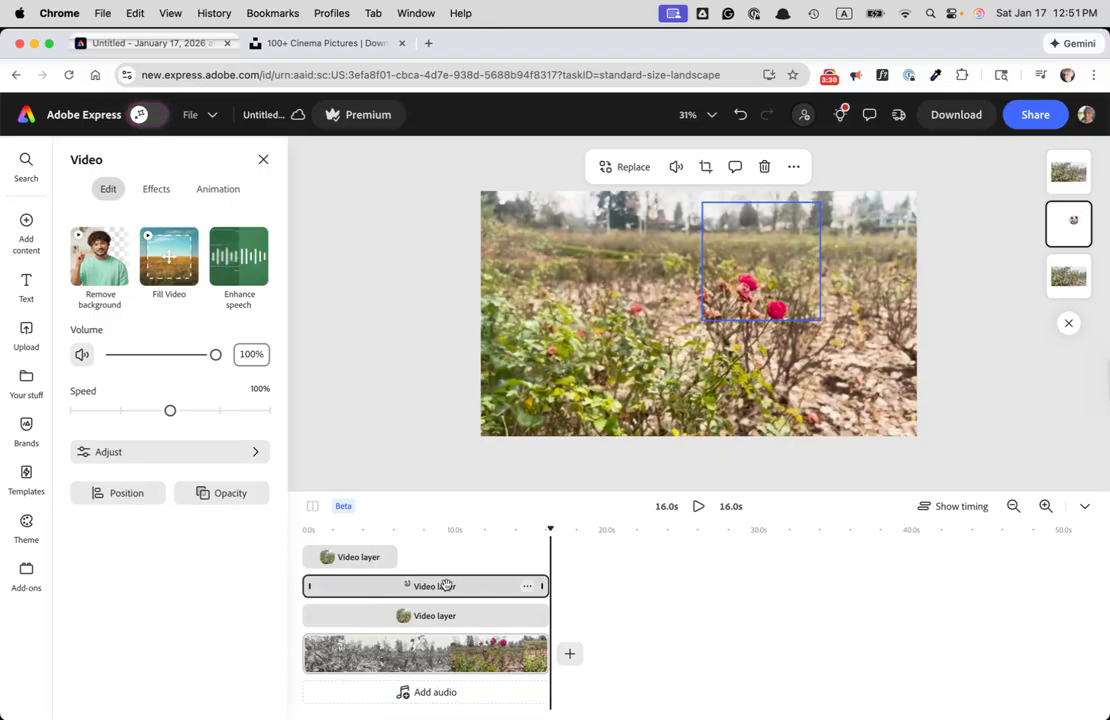
click(446, 585)
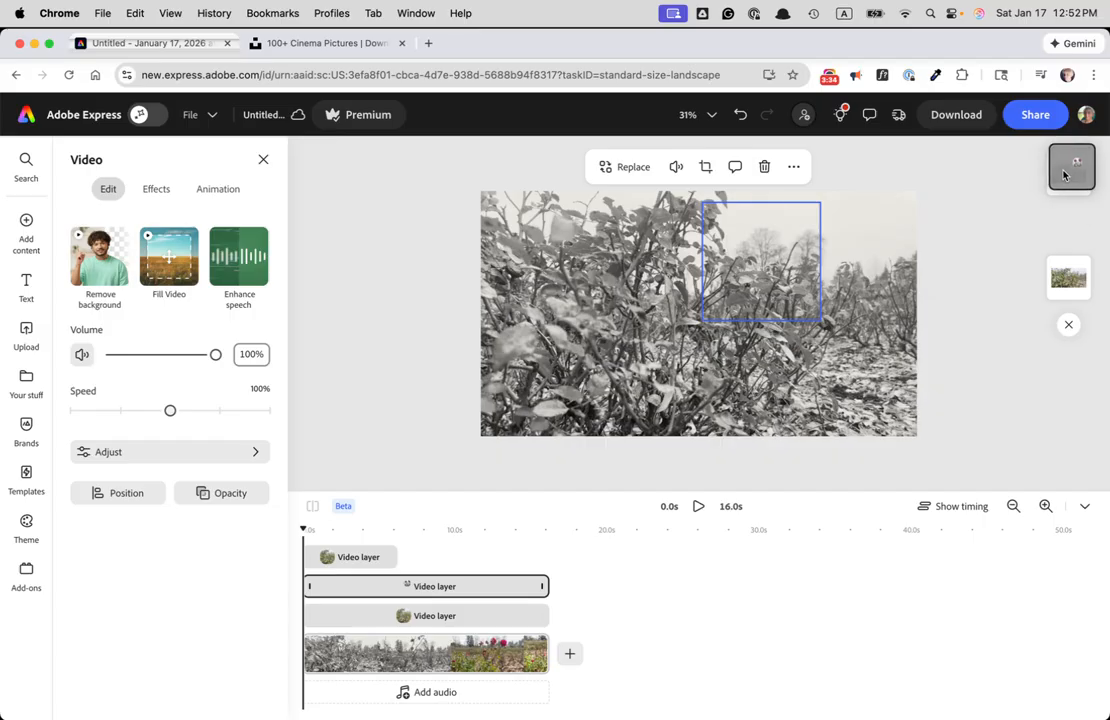
drag(1064, 175, 1066, 160)
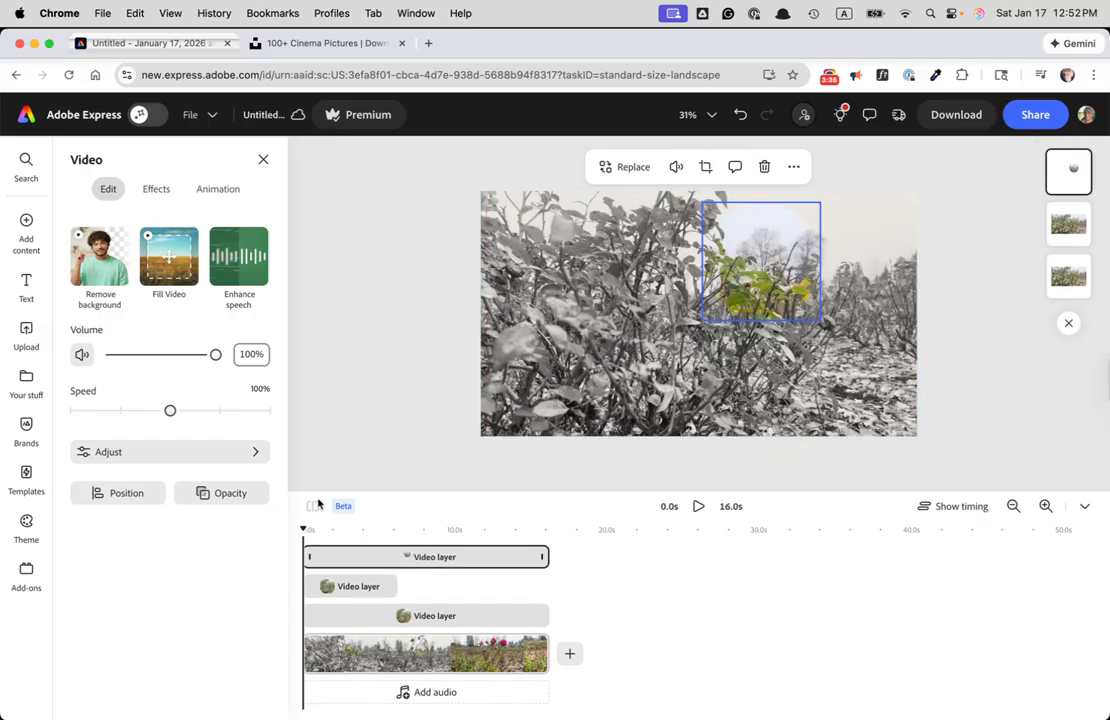
mouse_move(302, 530)
mouse_down()
mouse_move(431, 530)
mouse_move(290, 535)
mouse_move(377, 533)
mouse_move(418, 552)
mouse_move(293, 550)
mouse_up()
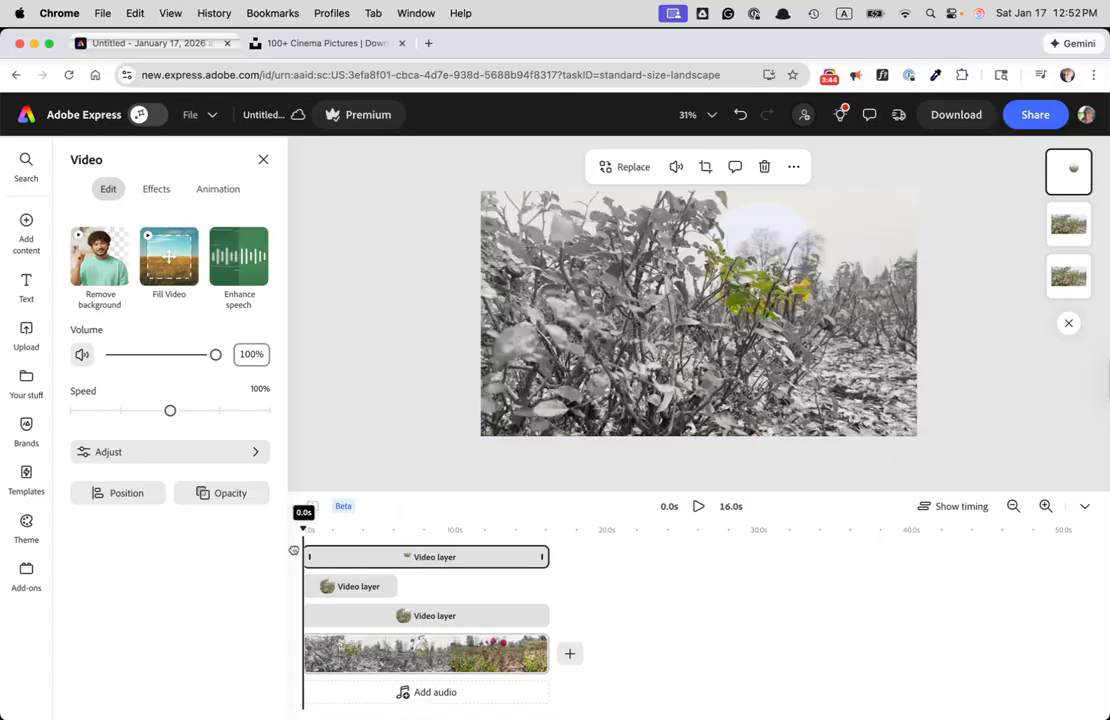
- Extend the grayscale layer's end to about 8 s and trim the circle-cropped layer's start to about 4 s
click(371, 588)
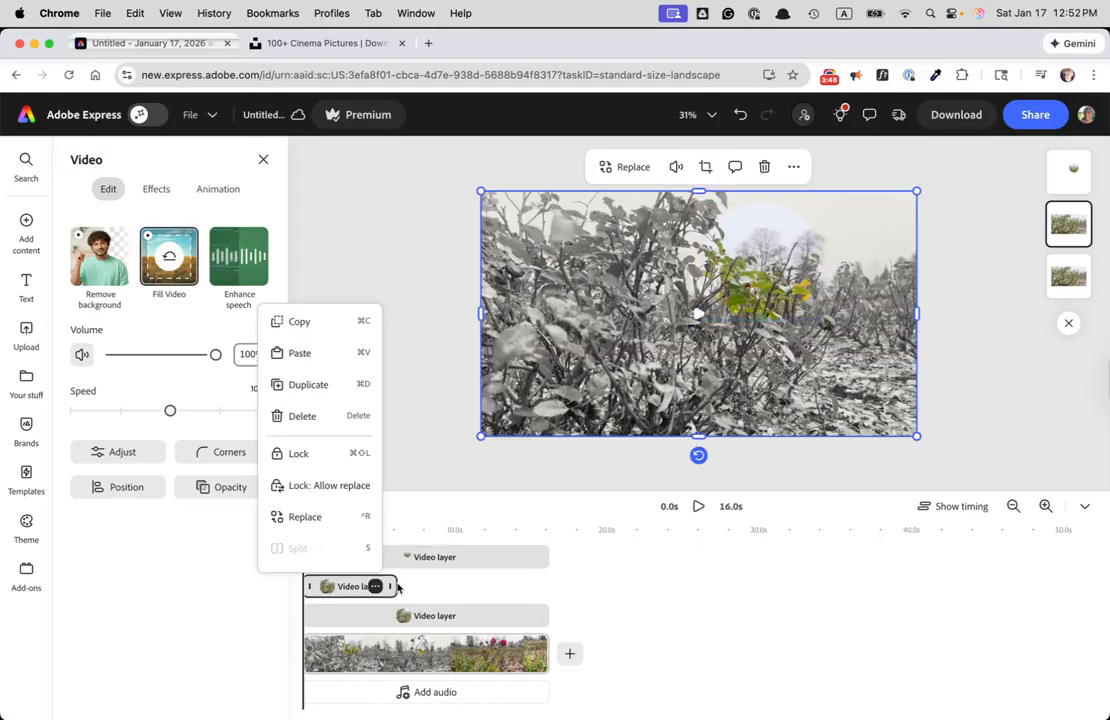
drag(394, 587, 430, 587)
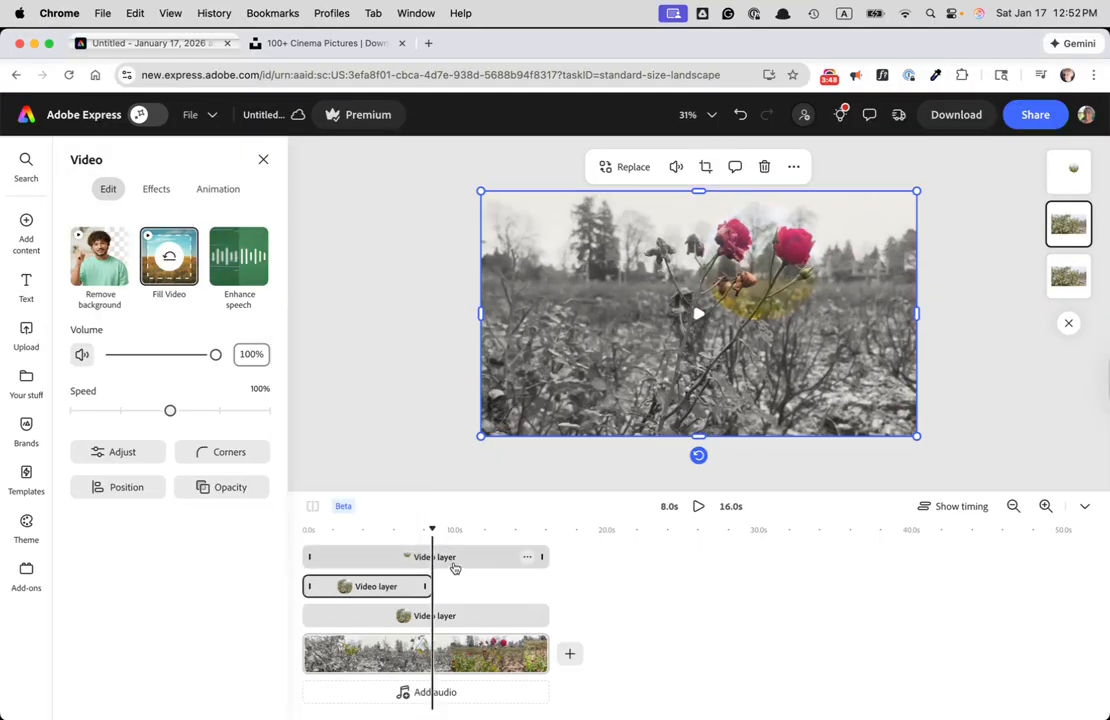
click(456, 558)
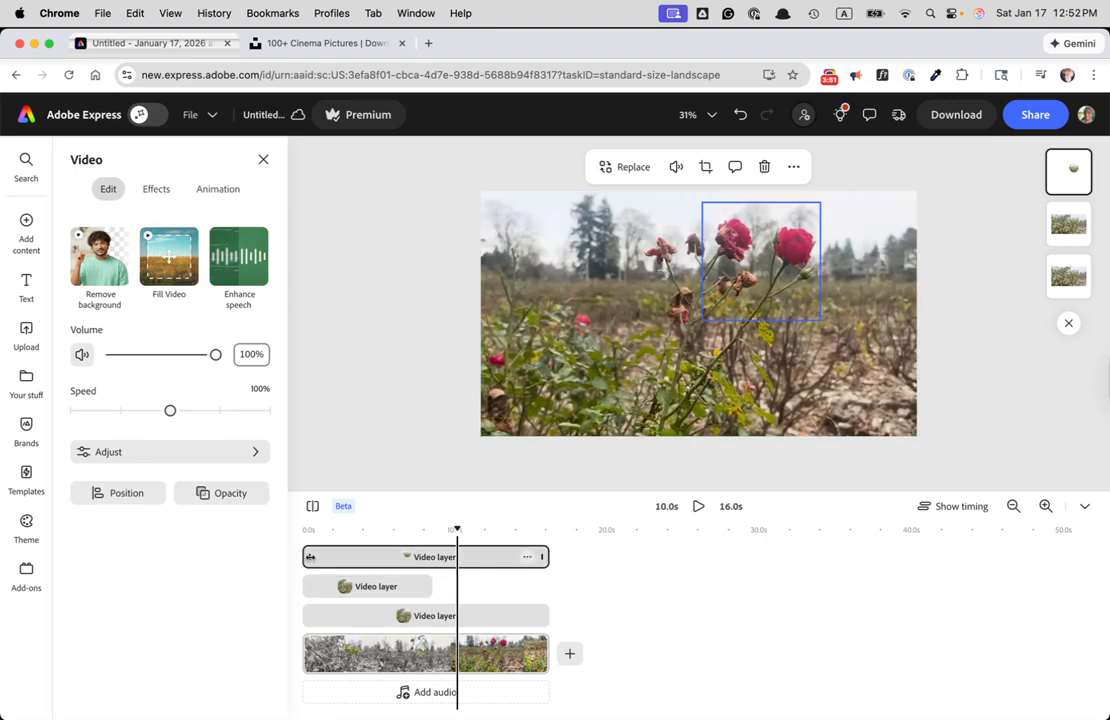
drag(311, 557, 360, 560)
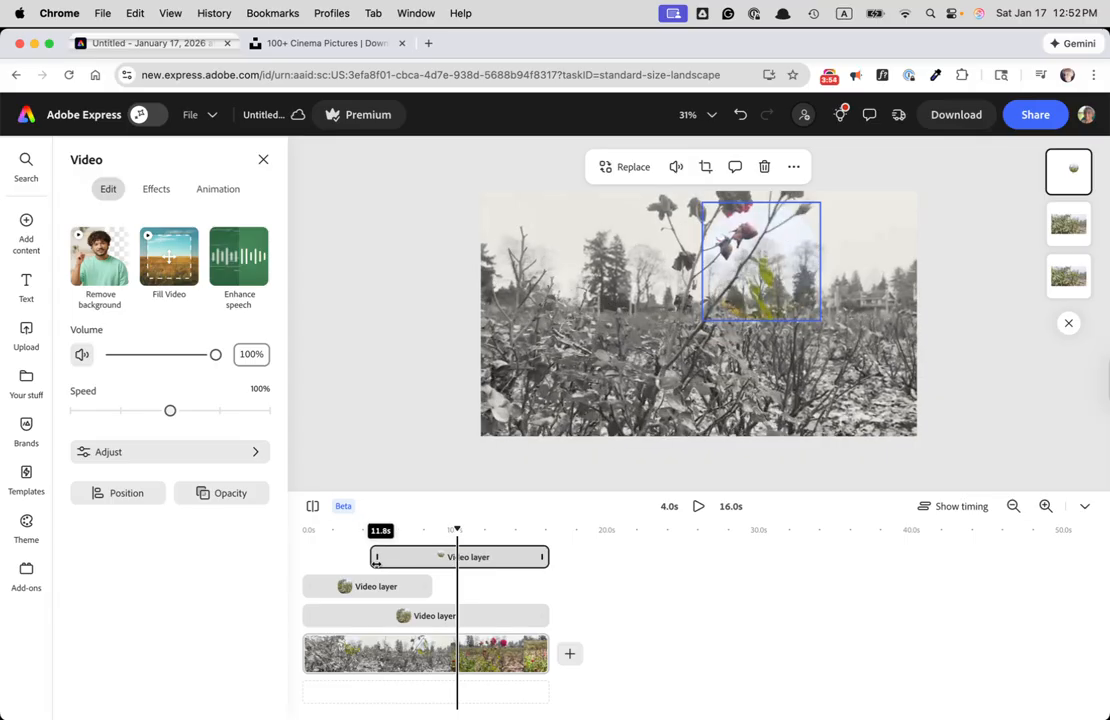
drag(373, 563, 348, 543)
- Play back the circle-cropped layer's entrance over the grayscale clip, including a replay from about 2 s
key(space)
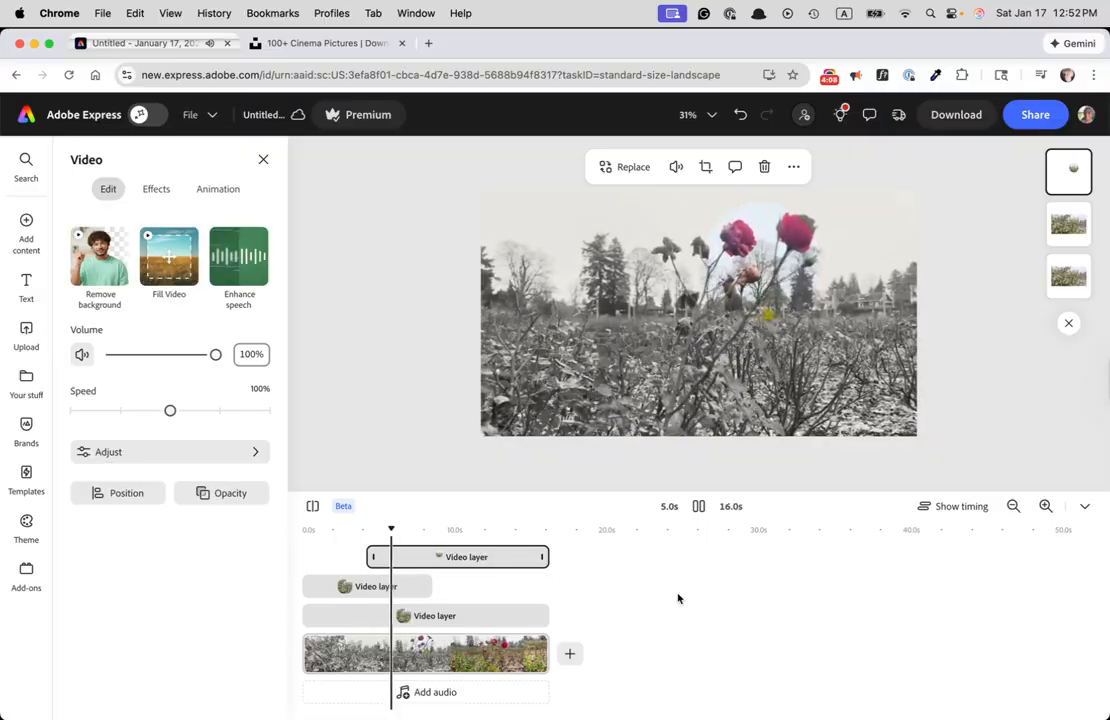
click(333, 548)
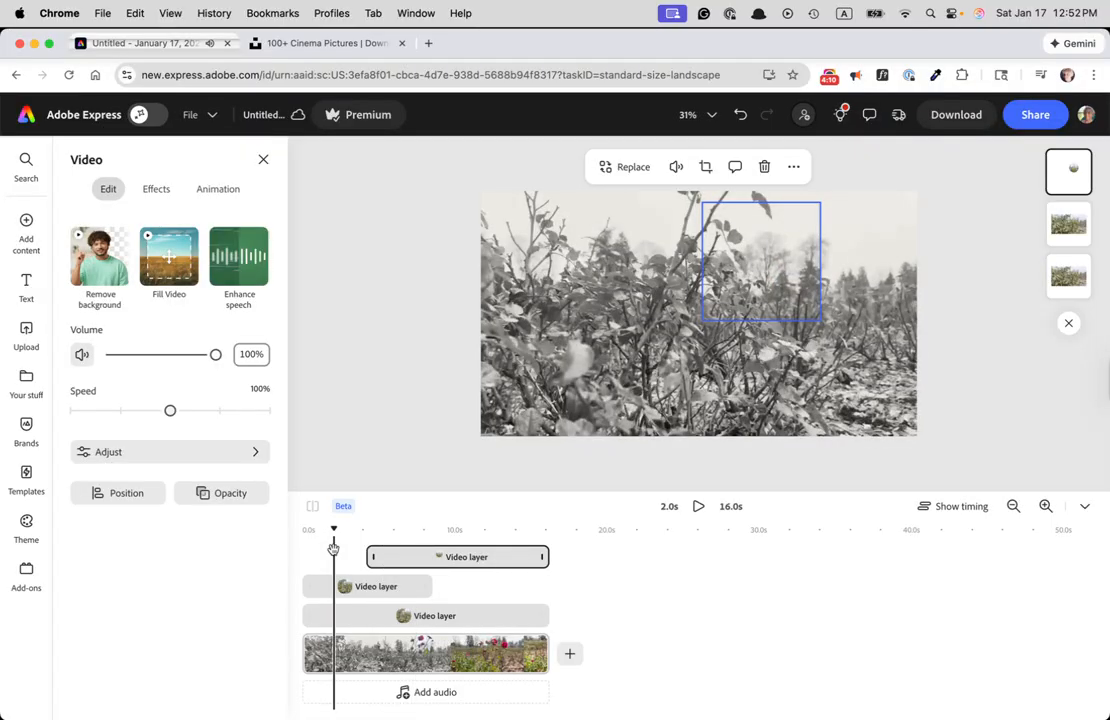
key(space)
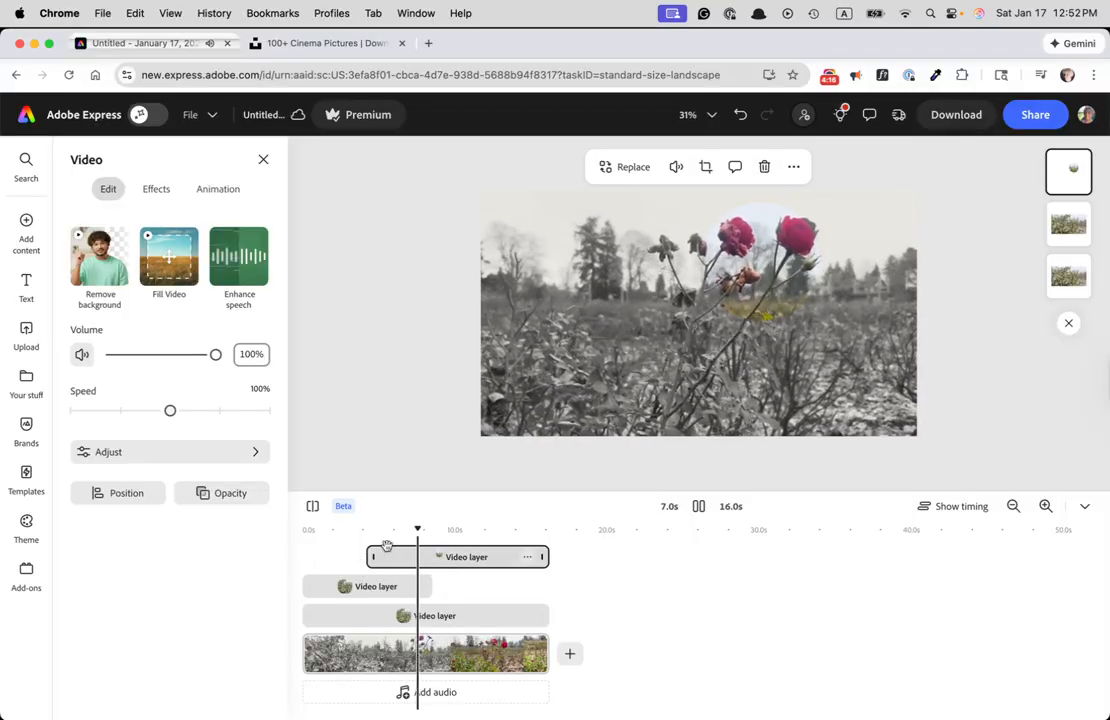
key(space)
click(391, 559)
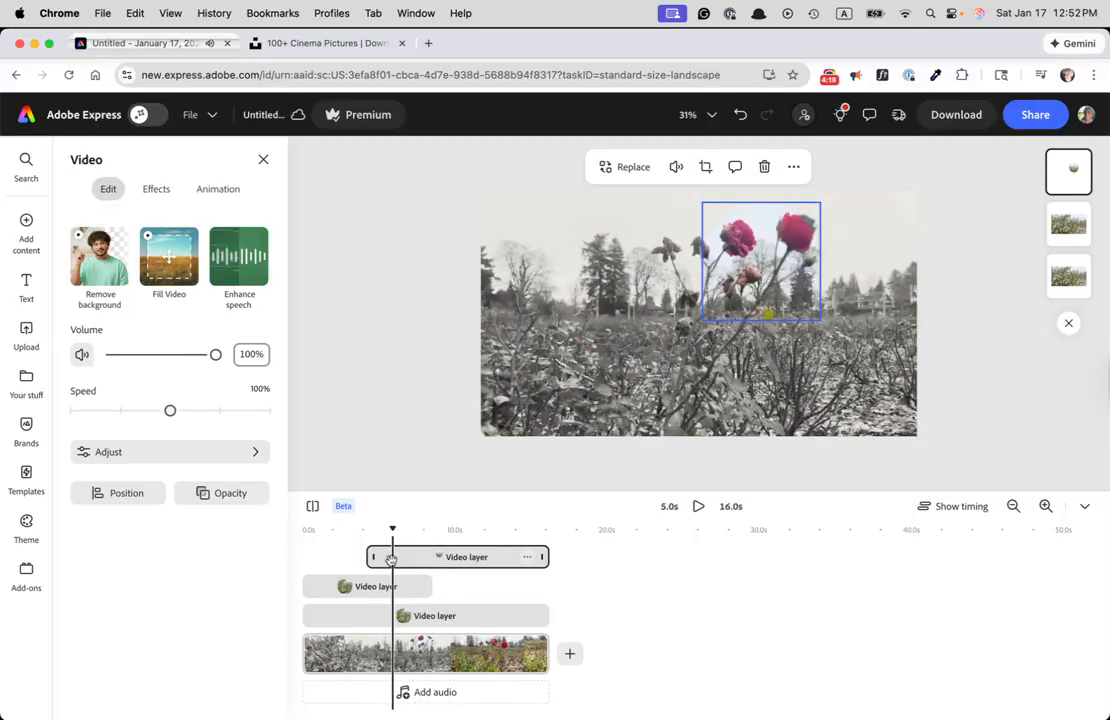
click(414, 558)
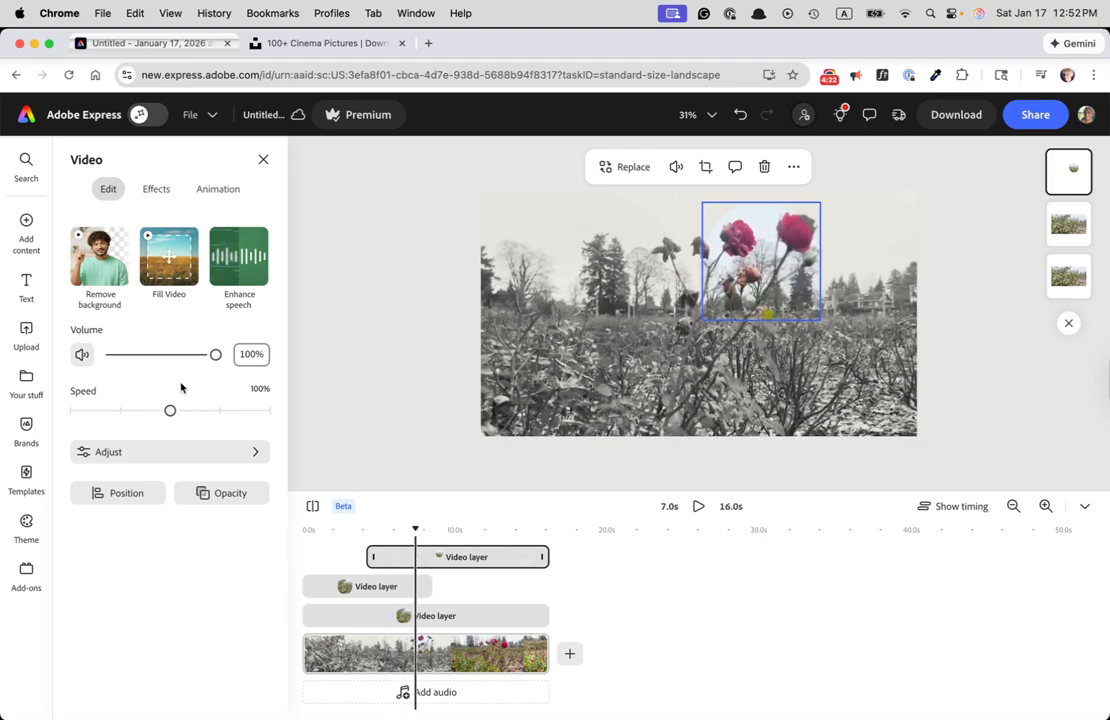
- Add a Fade out-animation to the circle-cropped video layer and check its settings
click(218, 189)
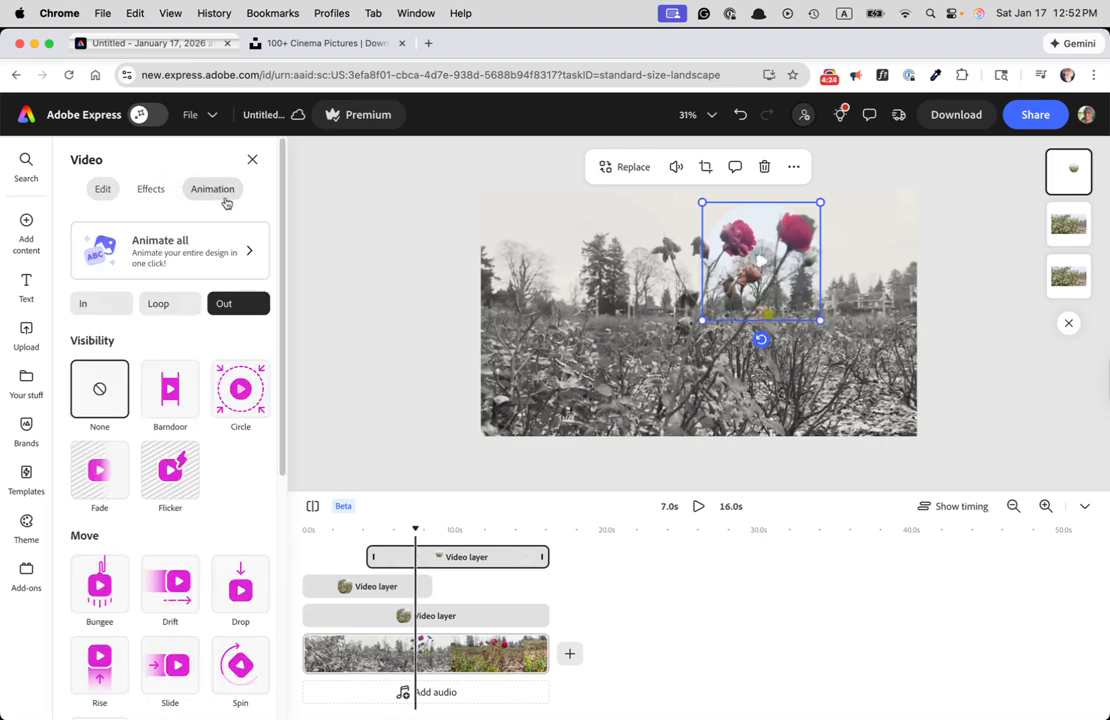
click(85, 474)
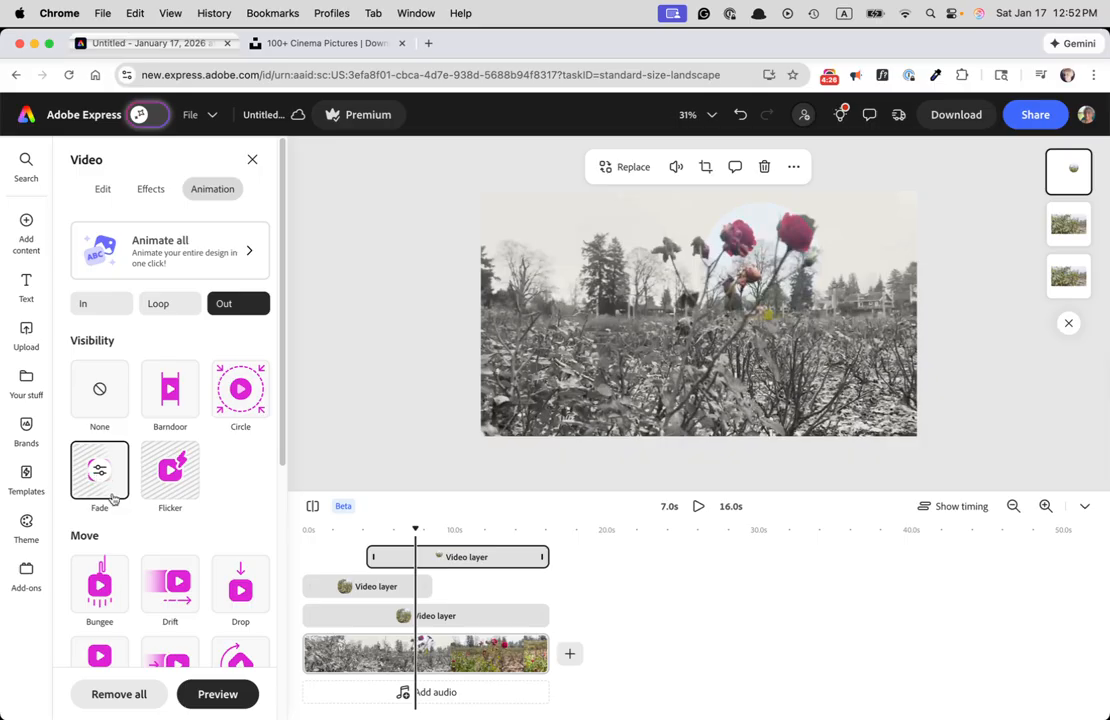
click(80, 310)
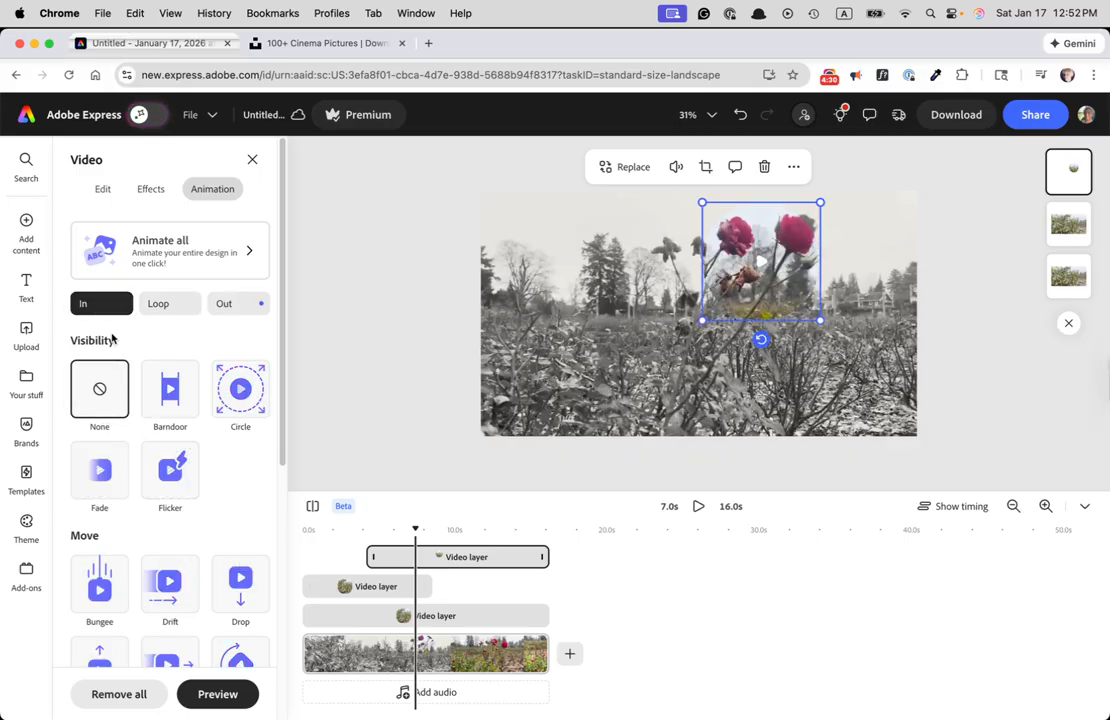
click(252, 304)
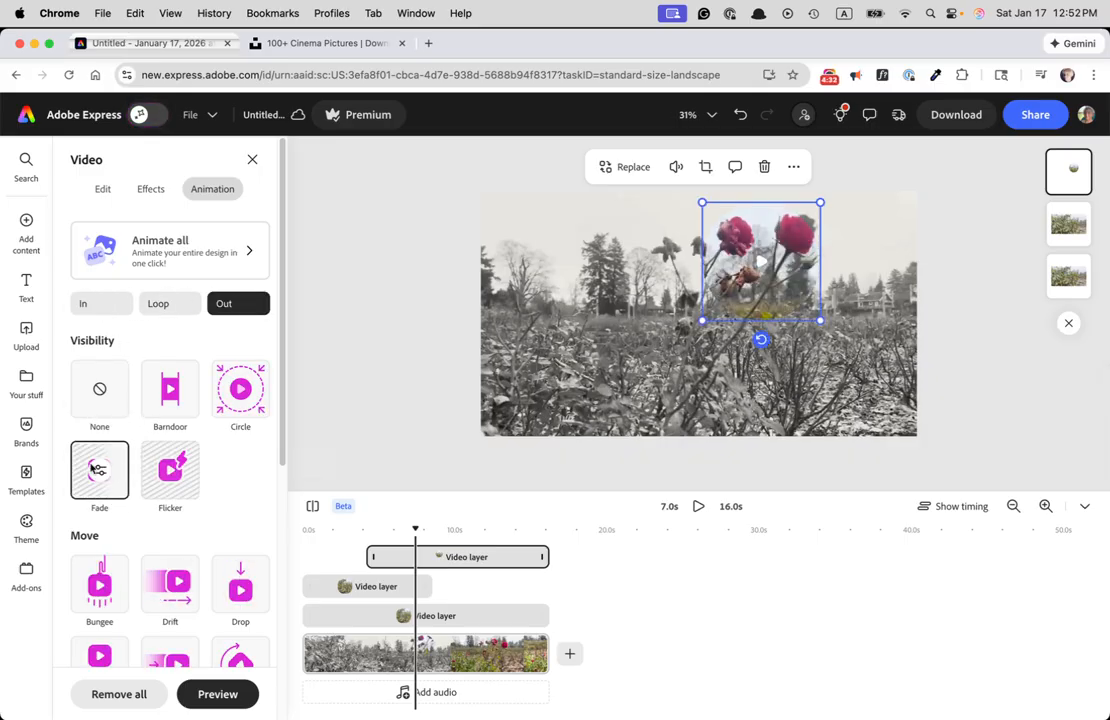
click(93, 468)
click(93, 468)
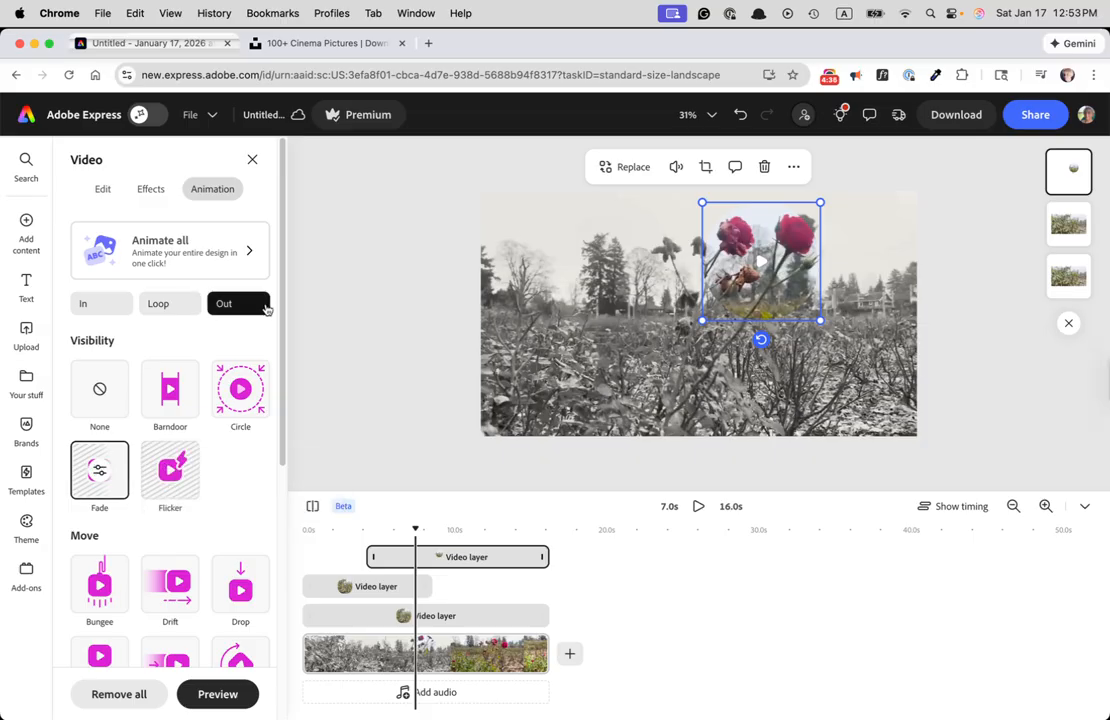
- Add a Fade in-animation to the circle-cropped video layer and check its settings
click(86, 305)
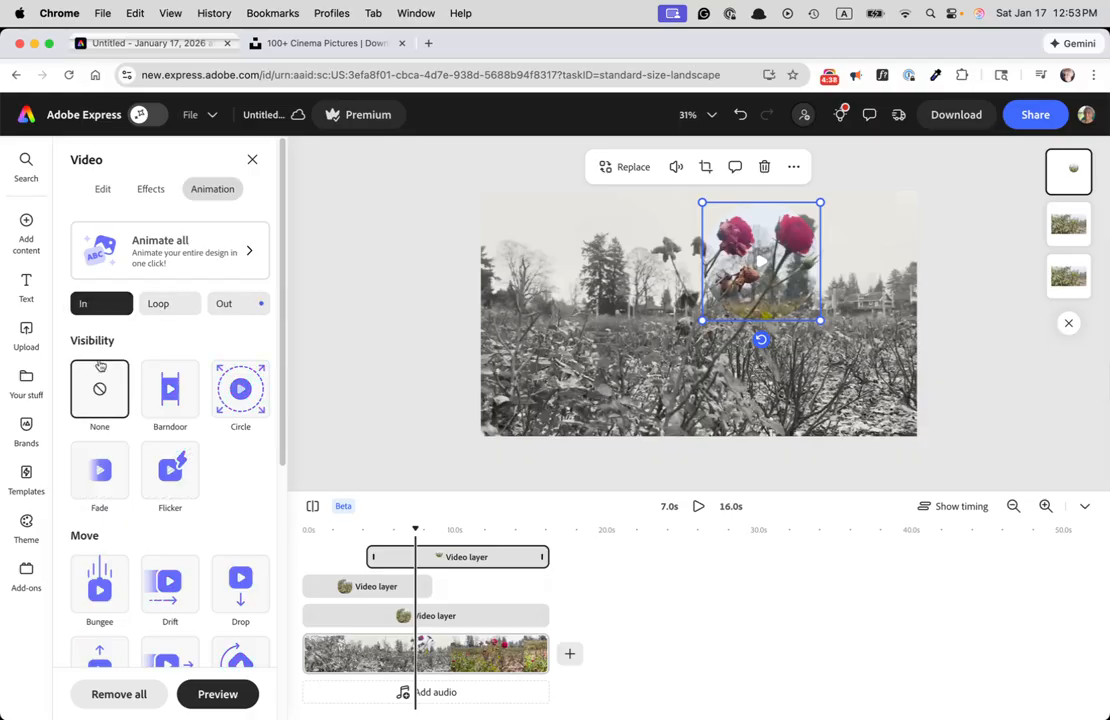
click(99, 470)
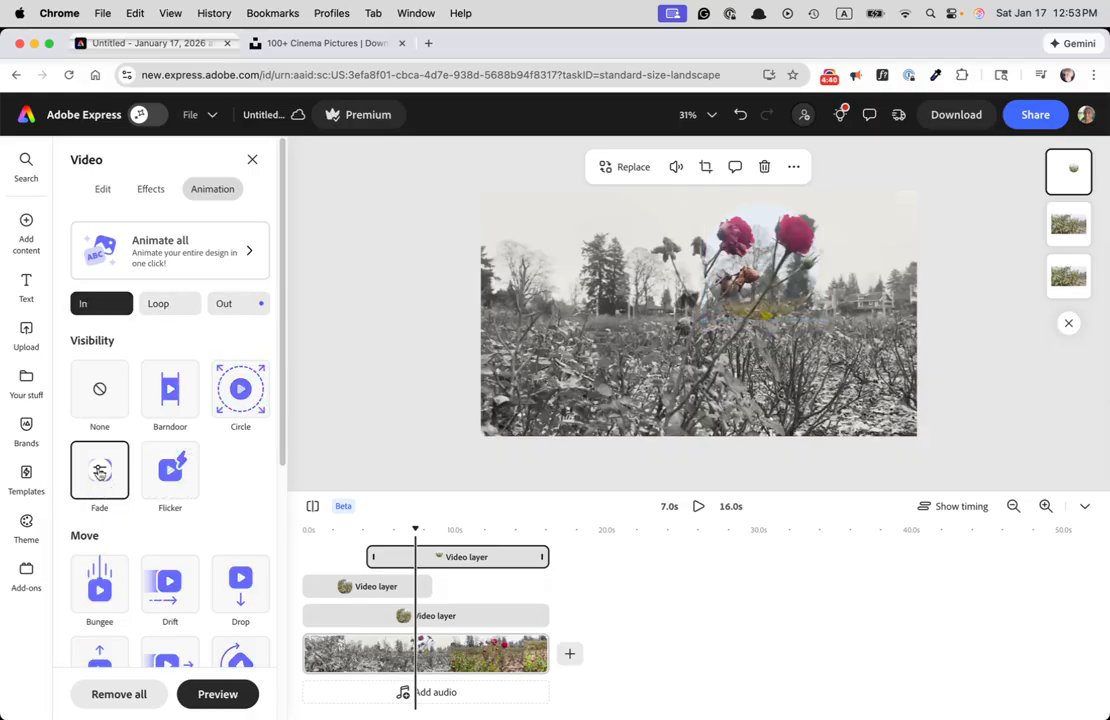
click(99, 470)
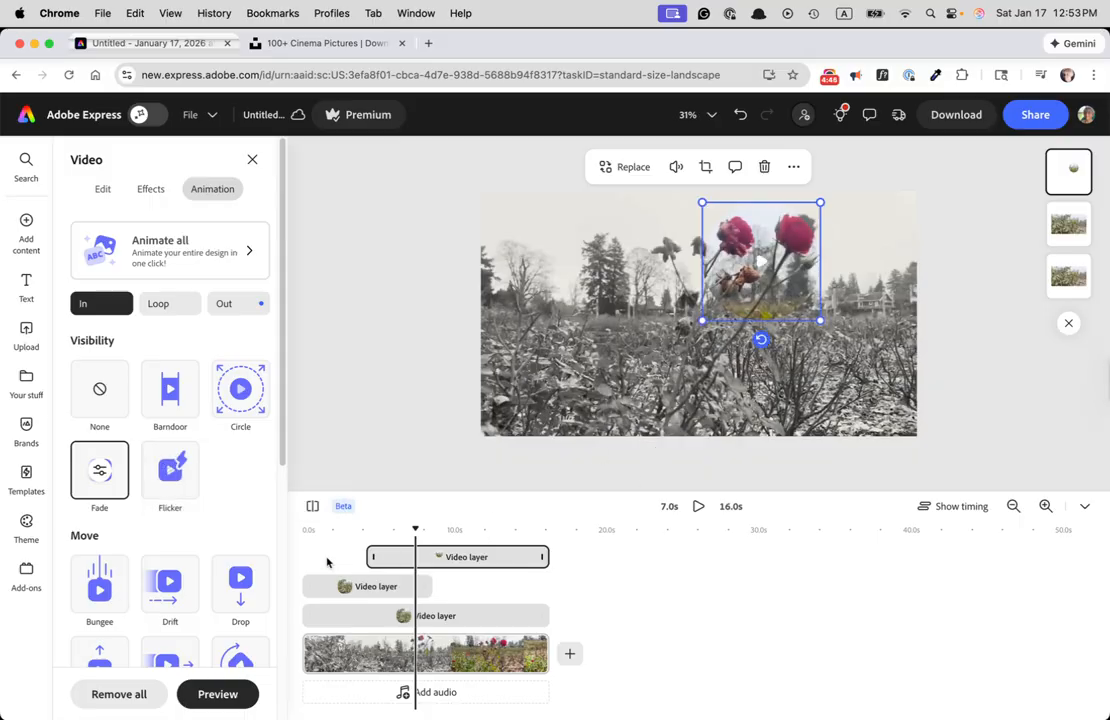
- Play the video through to the end, deselect the layer and scrub back to about 5 s
click(348, 560)
key(space)
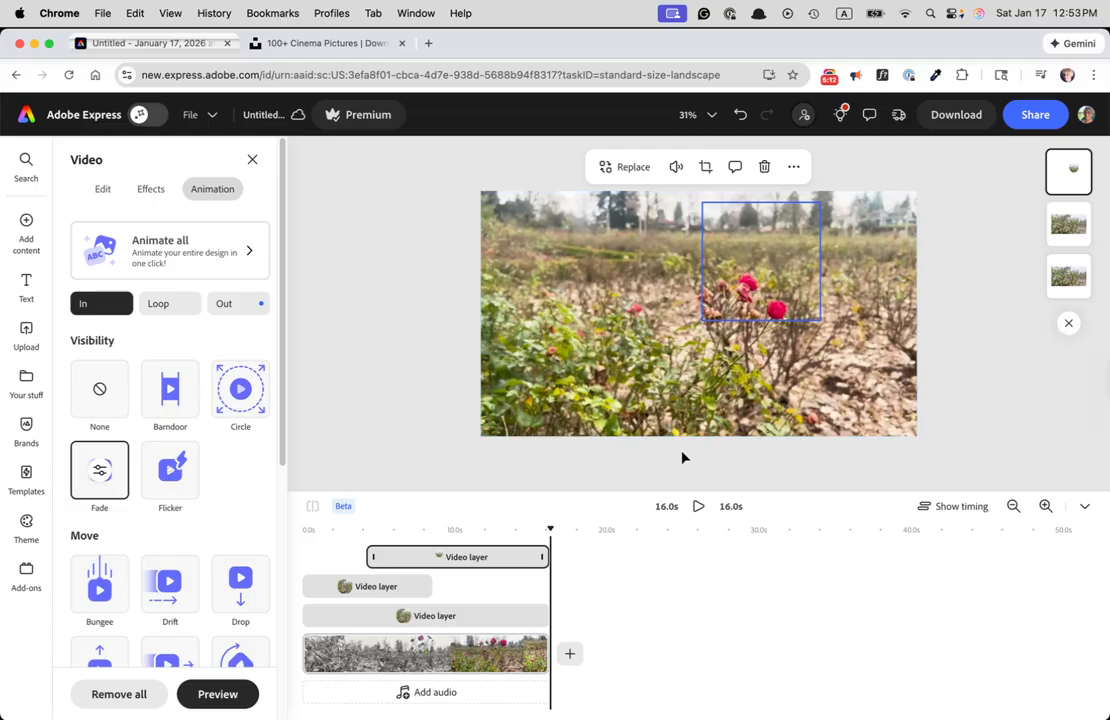
click(426, 459)
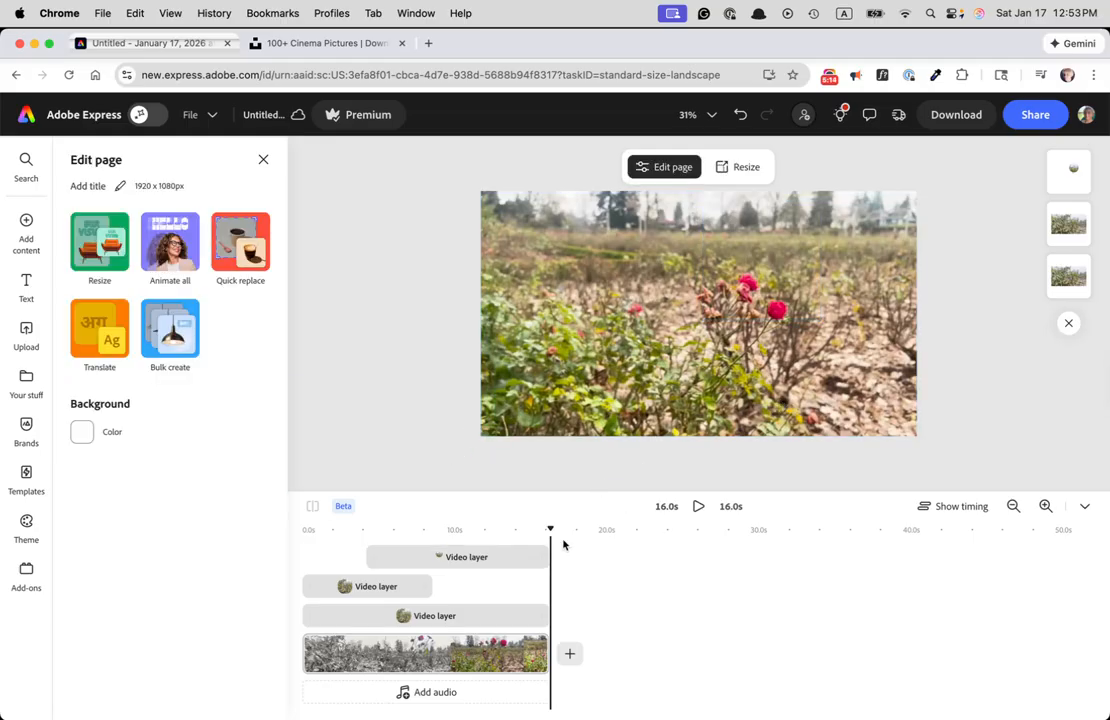
drag(550, 530, 380, 518)
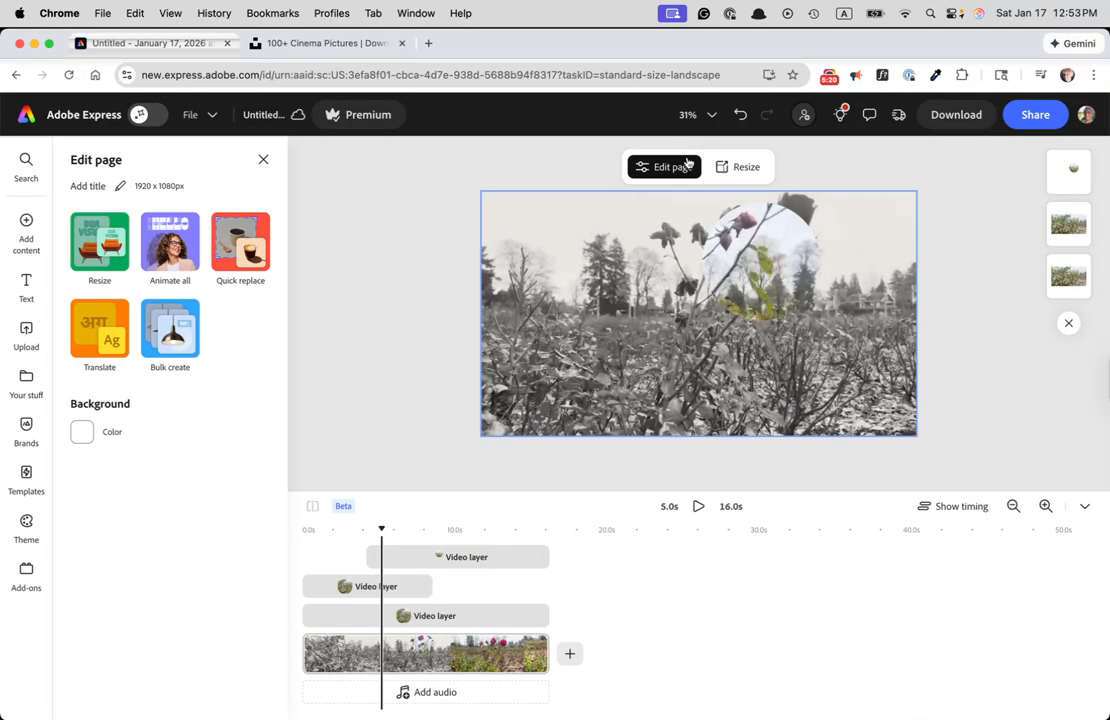